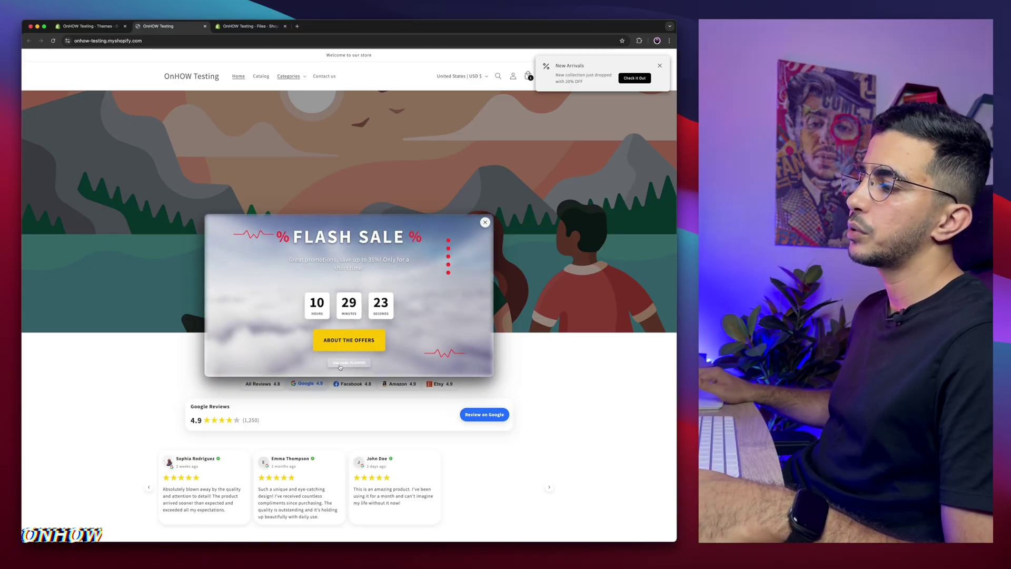
Examine the flash sale popup on the storefront up close and copy its FLASH35 discount code.
scroll(346, 365, up, 5)
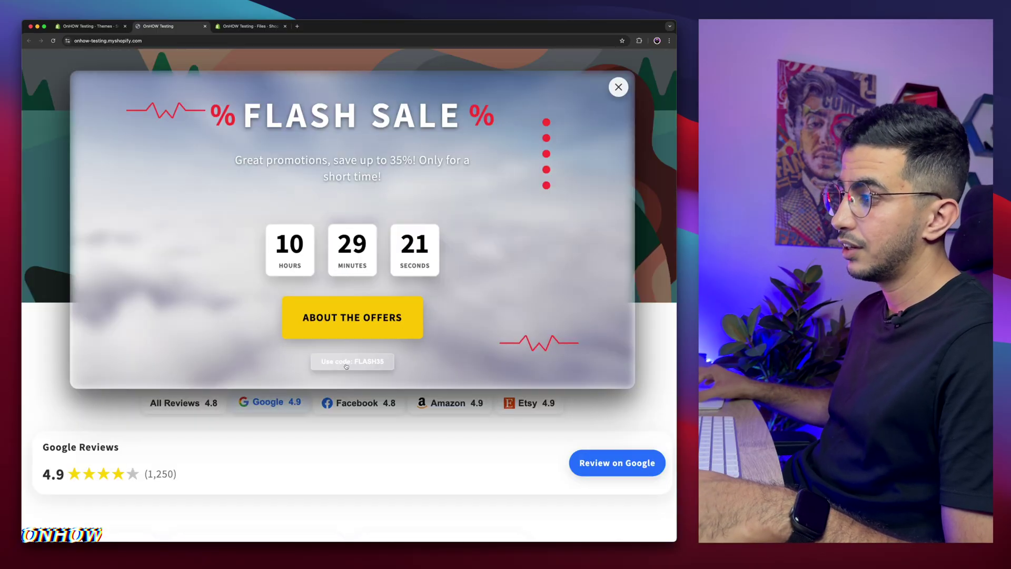
scroll(346, 365, down, 5)
scroll(346, 365, up, 4)
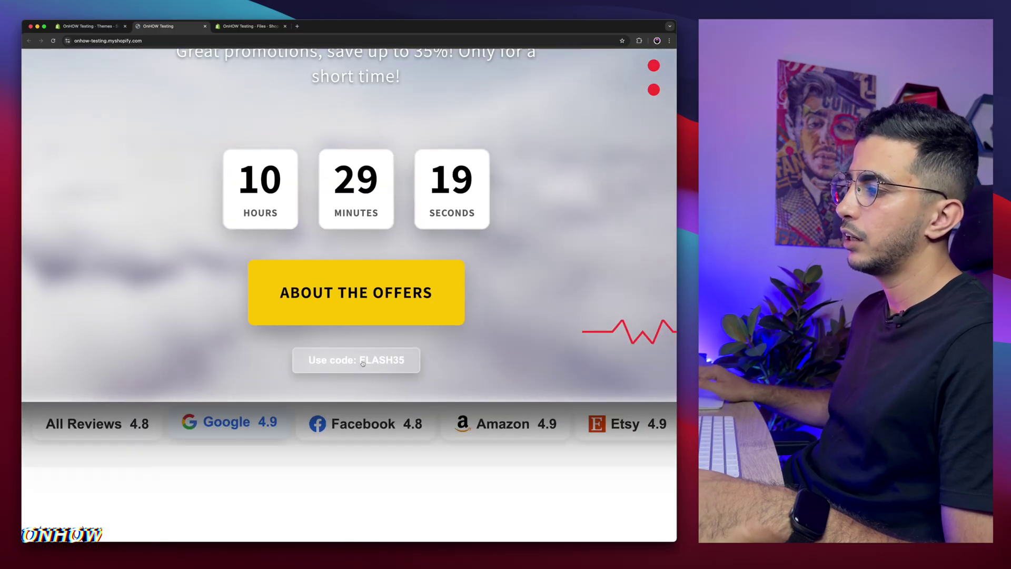
click(346, 365)
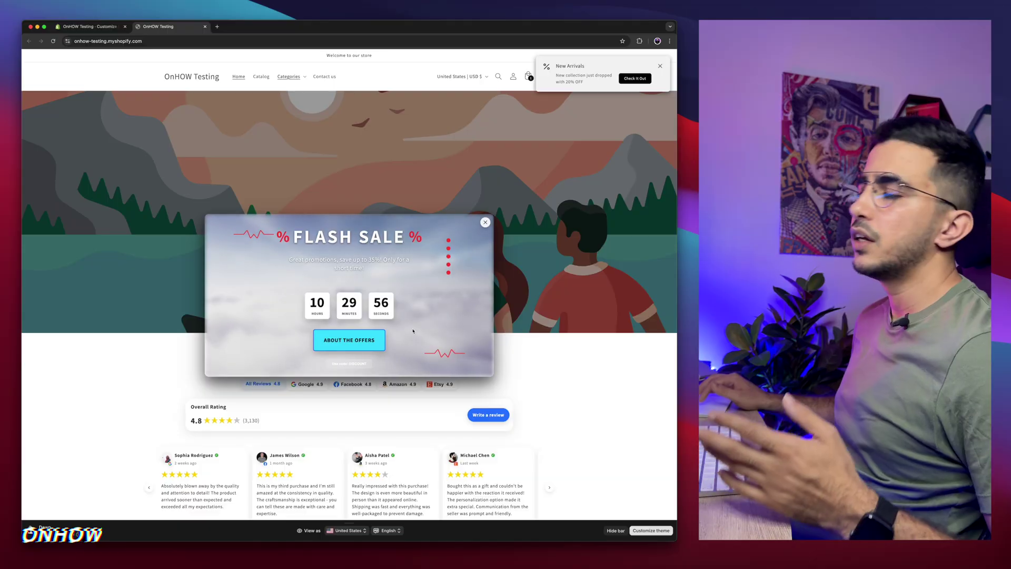
Dismiss the flash sale popup, inspect the storefront in the iPhone 14 Pro Max view, and reload the page to check the mobile popup.
click(483, 224)
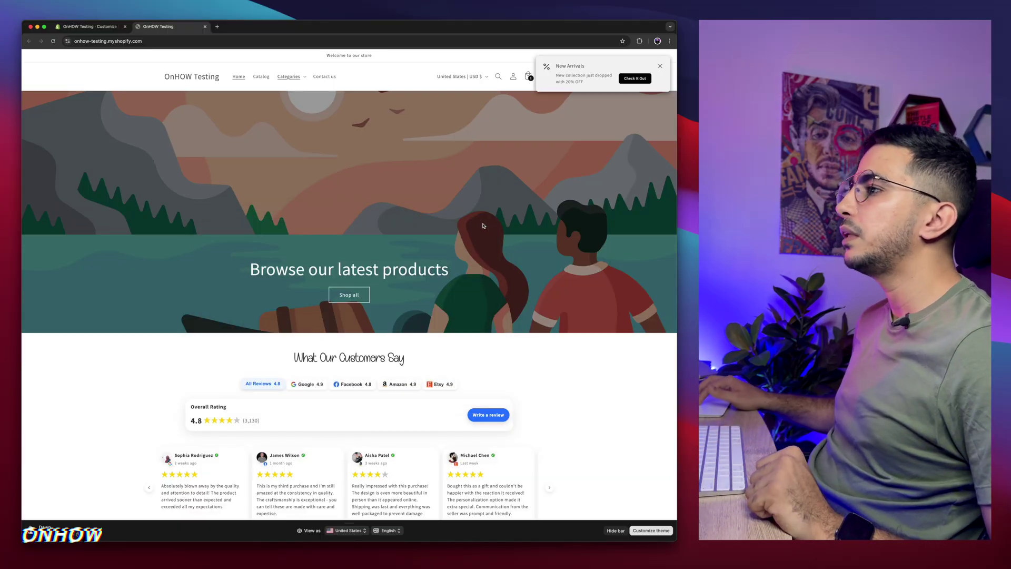
right_click(123, 200)
click(164, 307)
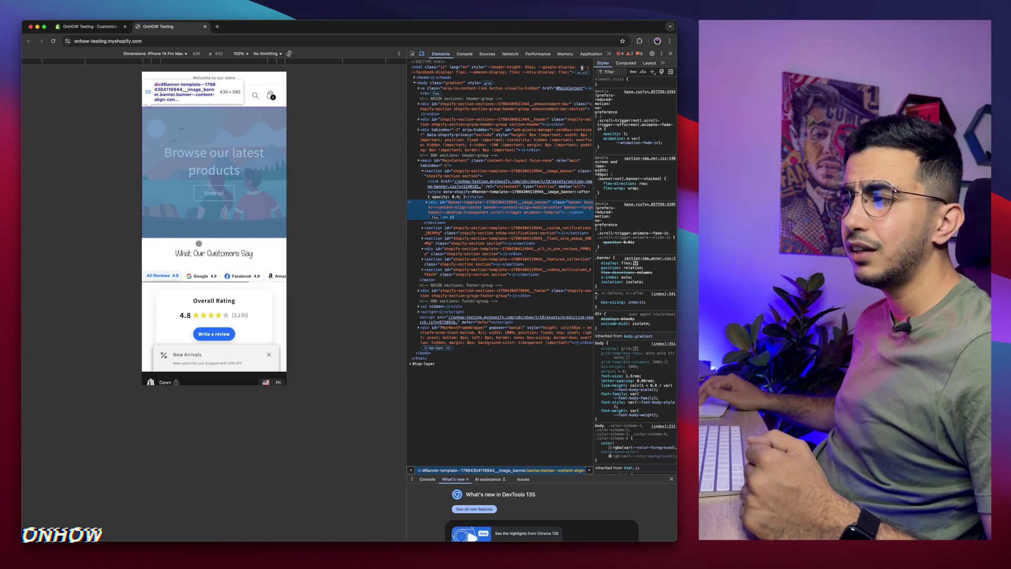
key(super+r)
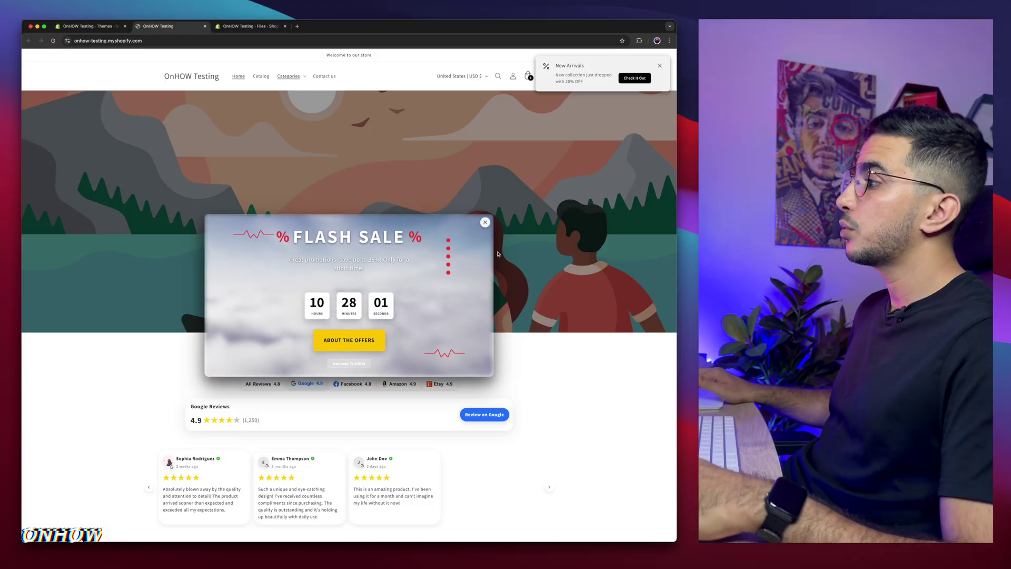
Dismiss the storefront's flash sale popup and open the Dawn theme's code for editing in the Shopify admin.
click(486, 224)
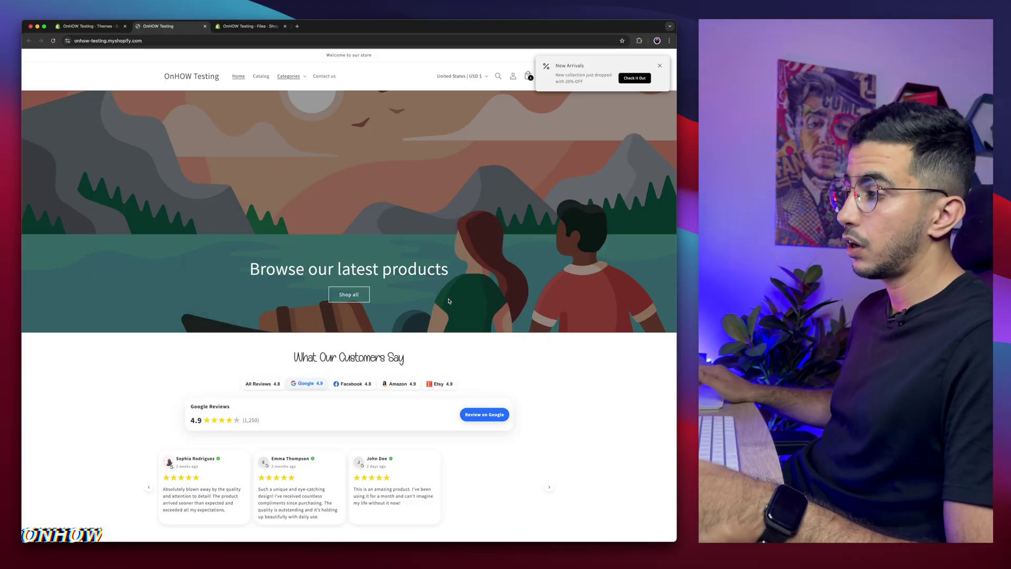
click(90, 26)
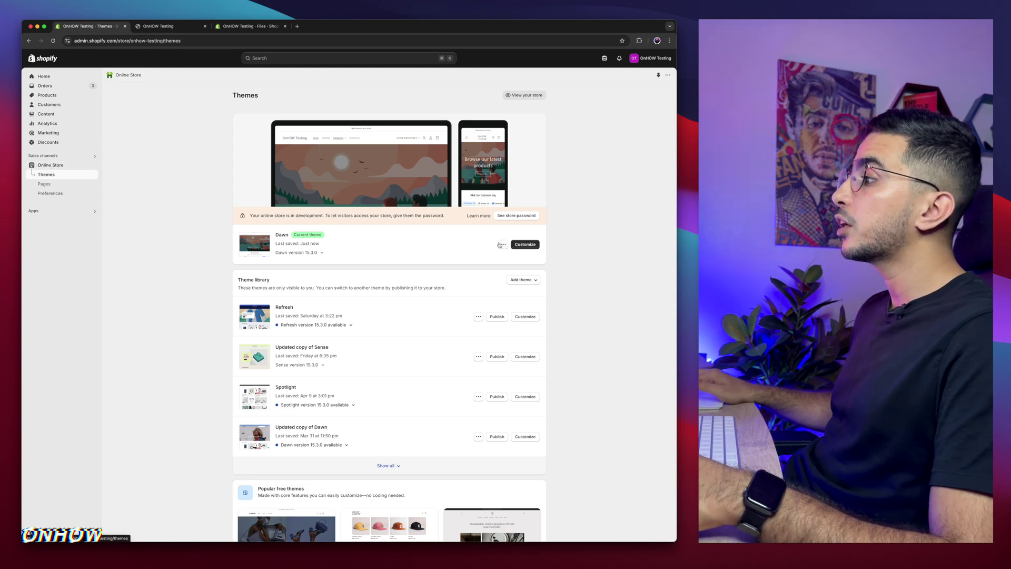
click(503, 245)
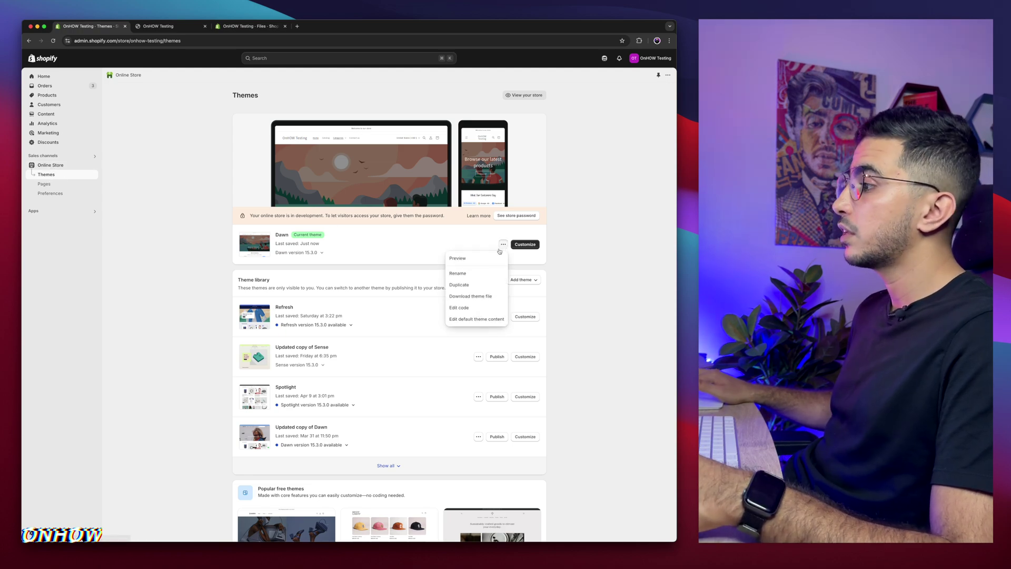
click(456, 308)
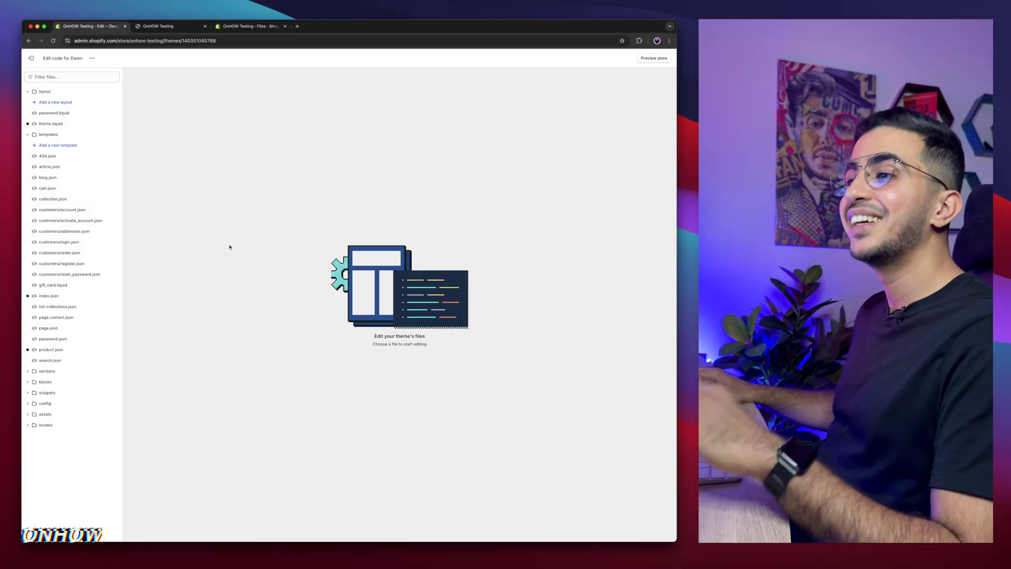
Create a new liquid section file named flash-sale-popup in the theme's sections folder.
click(39, 372)
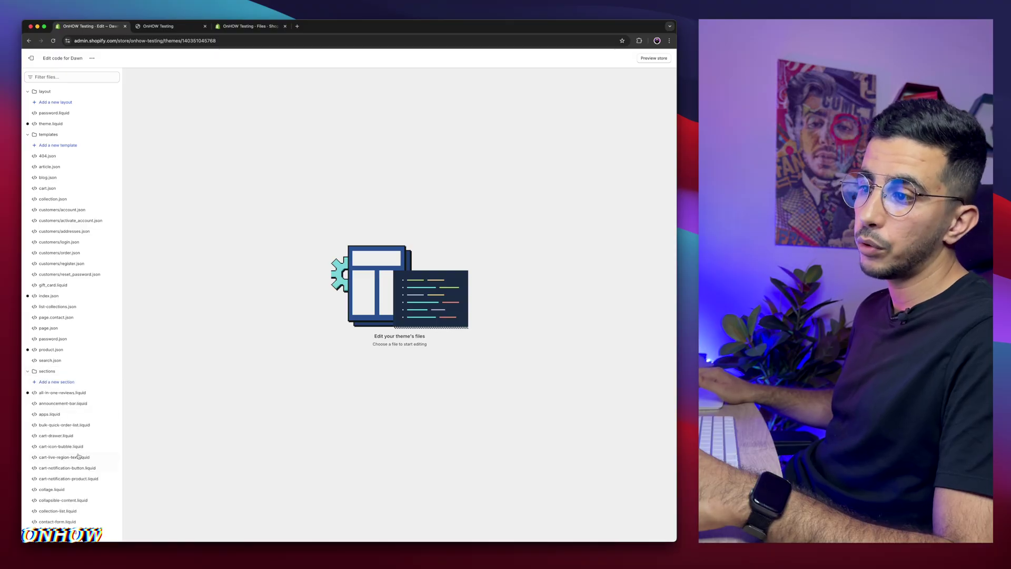
click(51, 383)
click(313, 306)
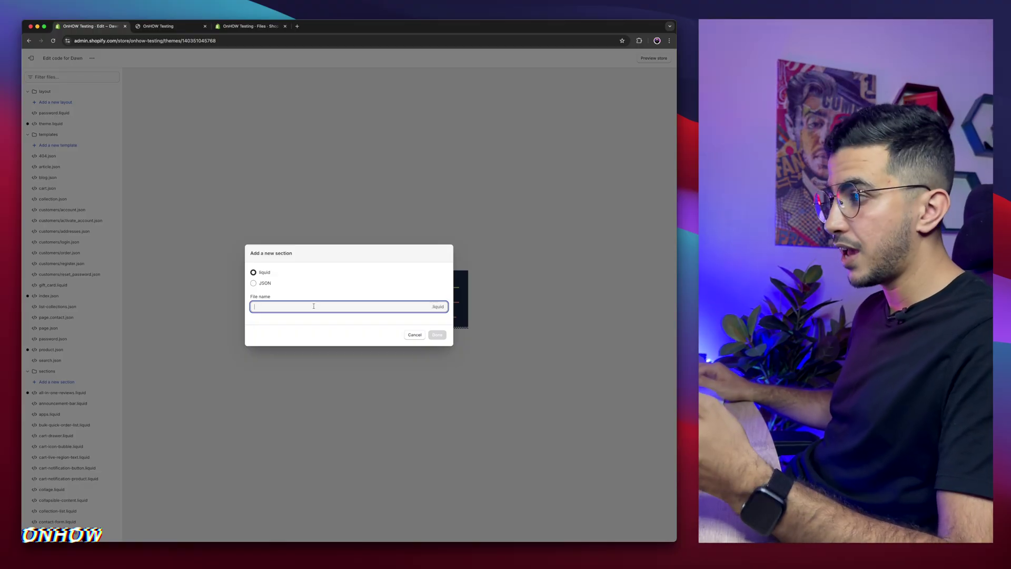
text(flahs-)
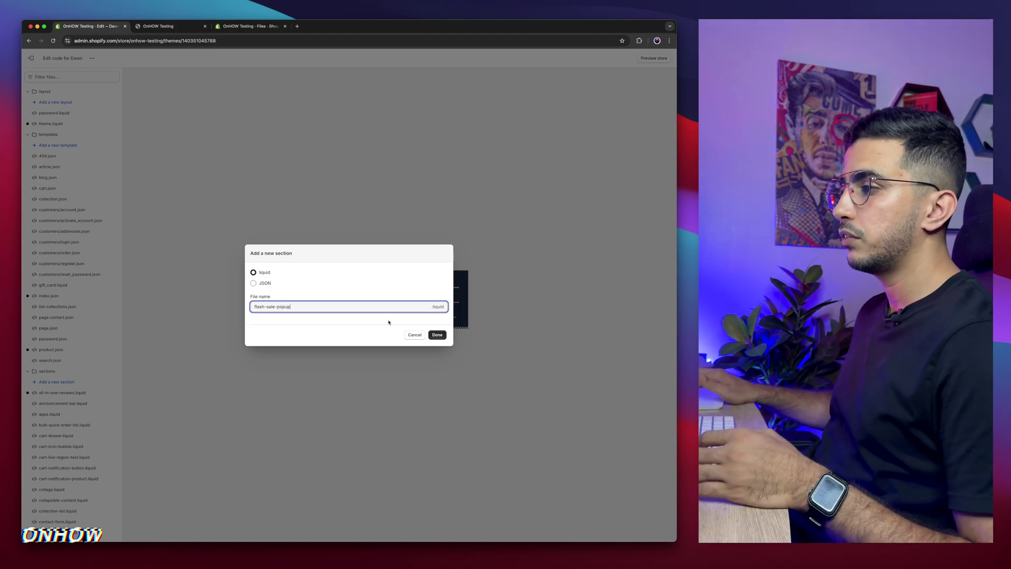
click(439, 335)
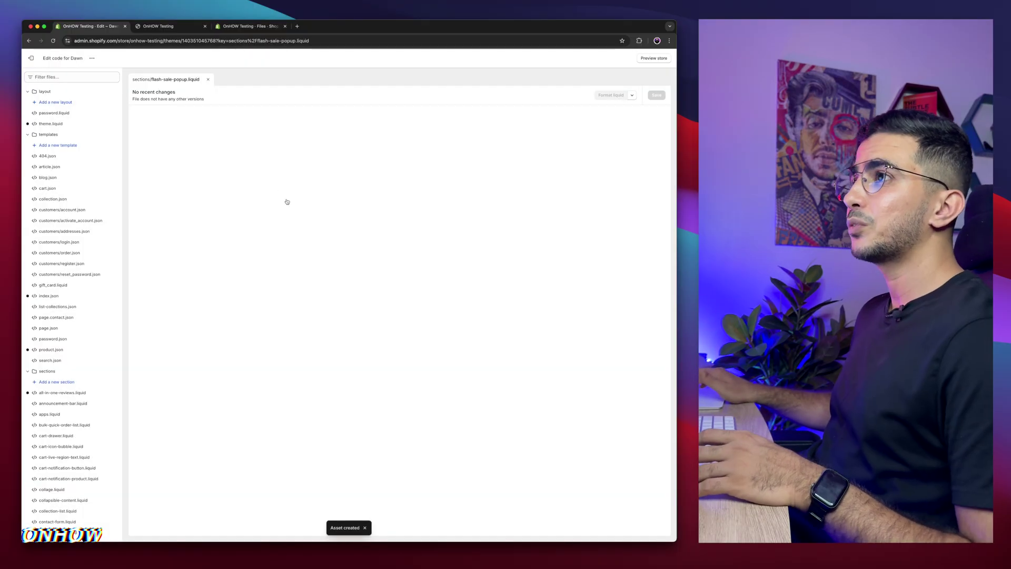
Replace the default code in flash-sale-popup.liquid with the entire contents of Premium-flashsale-popup.liquid and save the file.
drag(193, 142, 138, 108)
key(BackSpace)
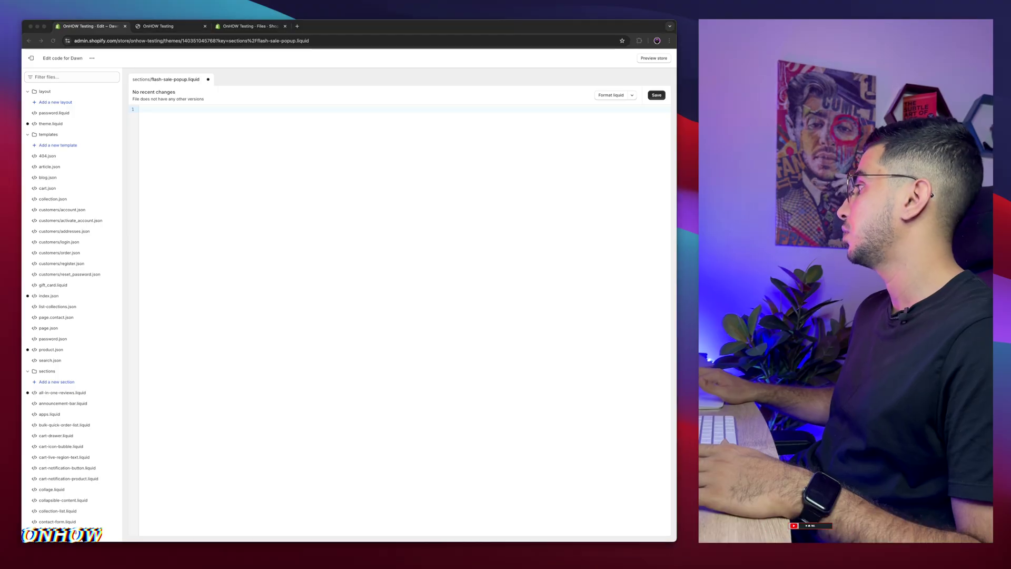
key(super+Tab)
drag(506, 258, 313, 183)
key(super+a)
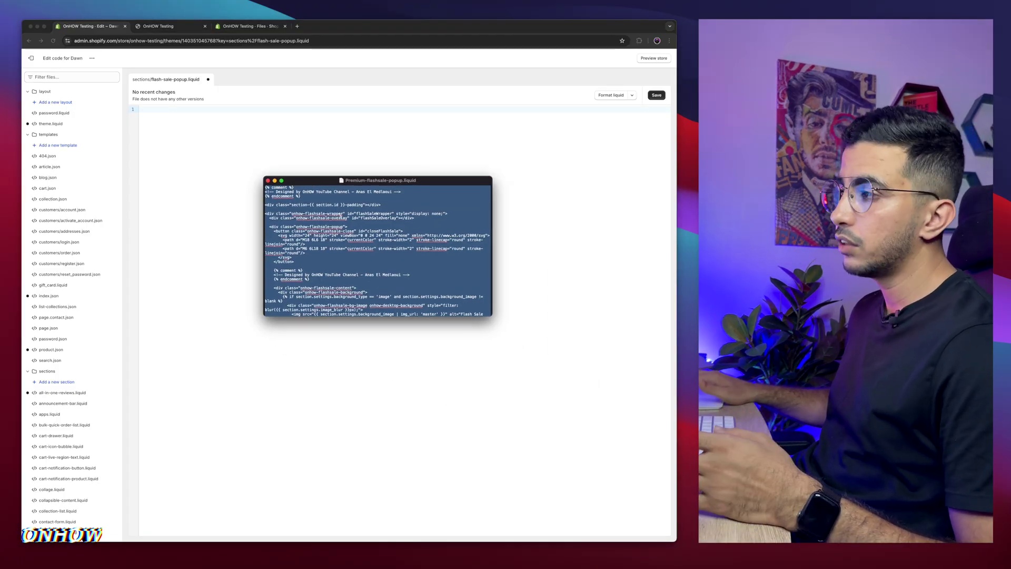
right_click(342, 217)
click(351, 250)
click(162, 233)
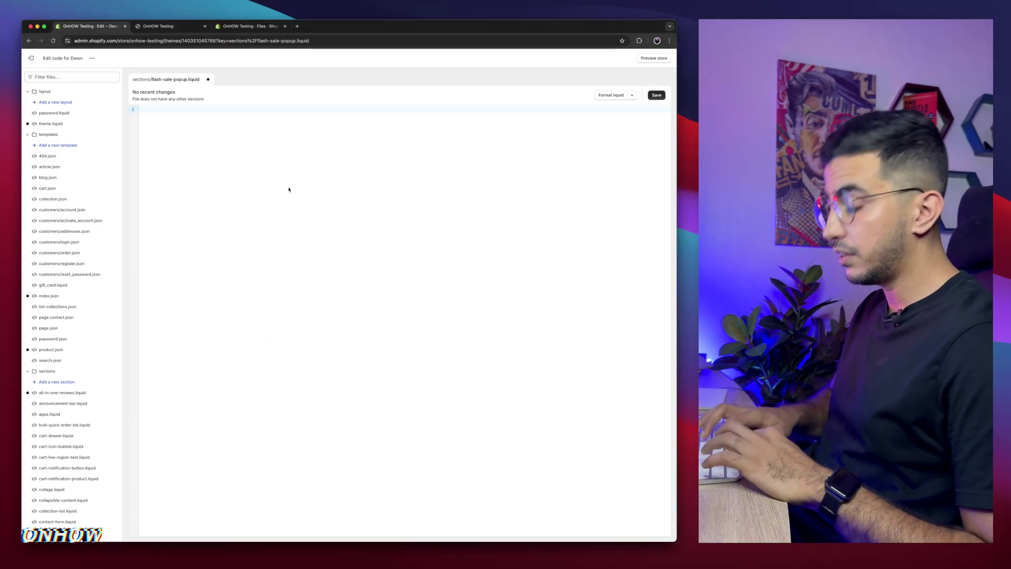
key(super+v)
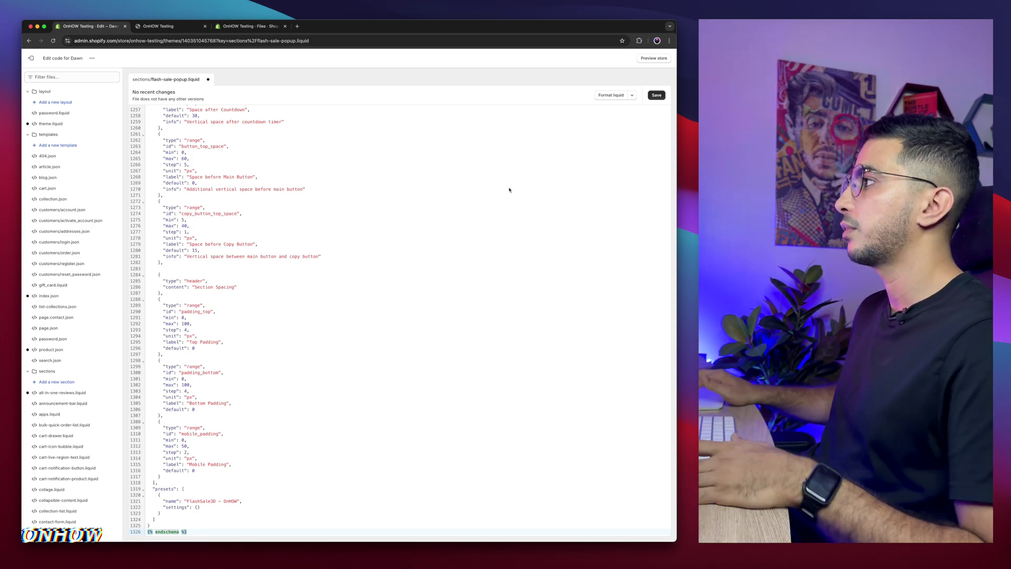
click(662, 95)
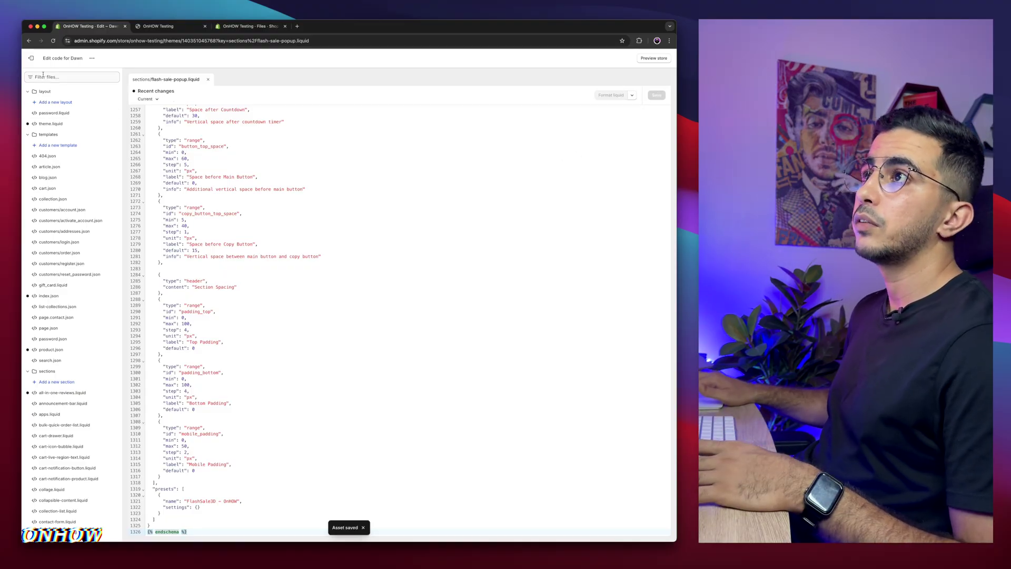
Open the Dawn theme customizer and add the FlashSale3D - OnHOW section directly above the All Reviews section on the home page.
click(32, 58)
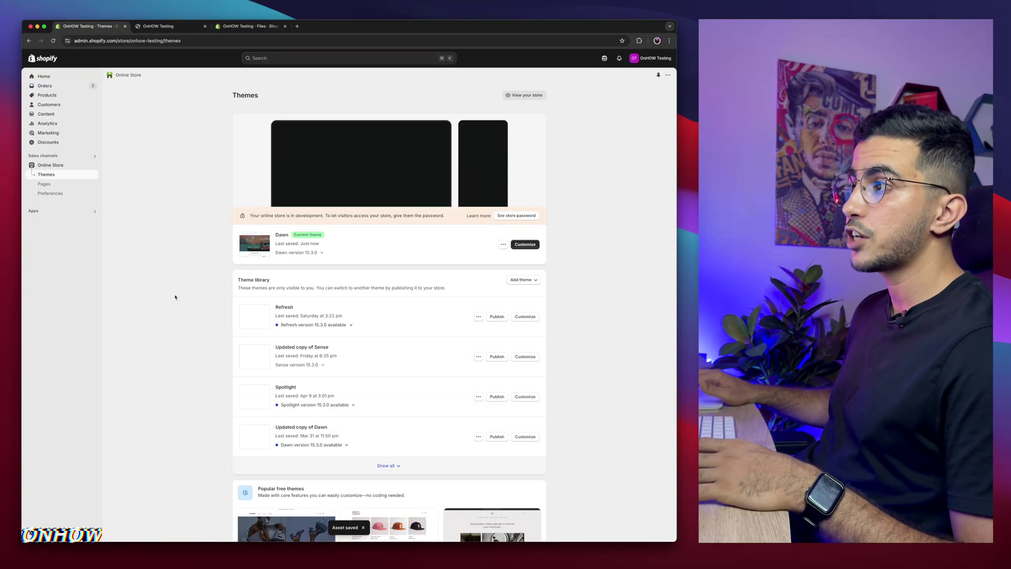
click(522, 245)
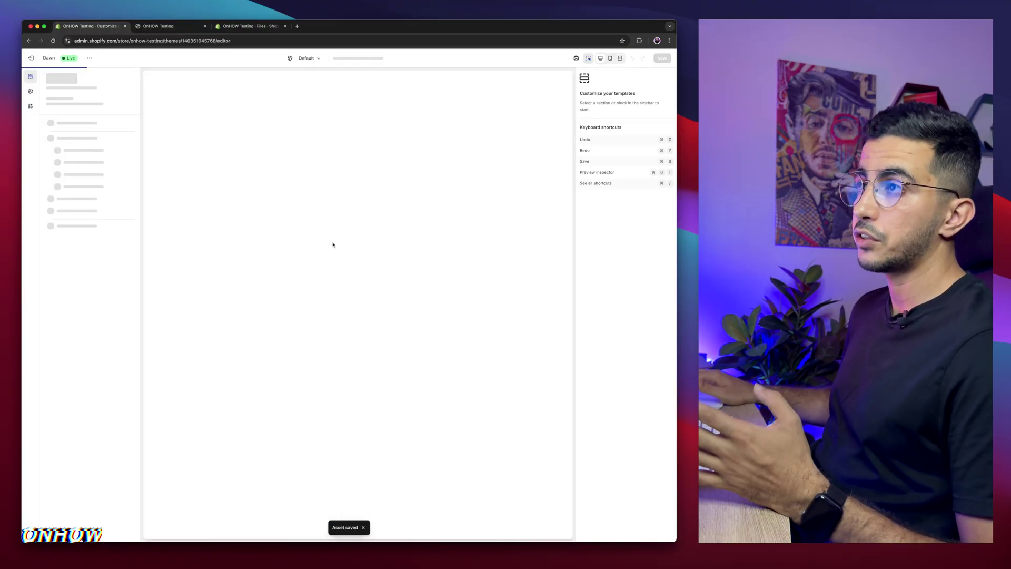
scroll(333, 244, down, 1)
scroll(332, 245, down, 2)
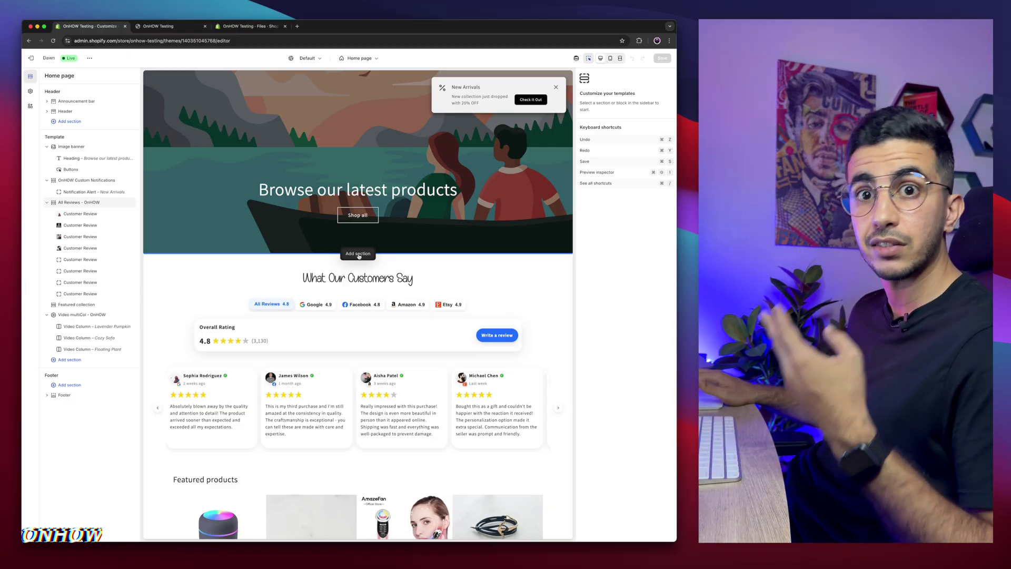
click(359, 256)
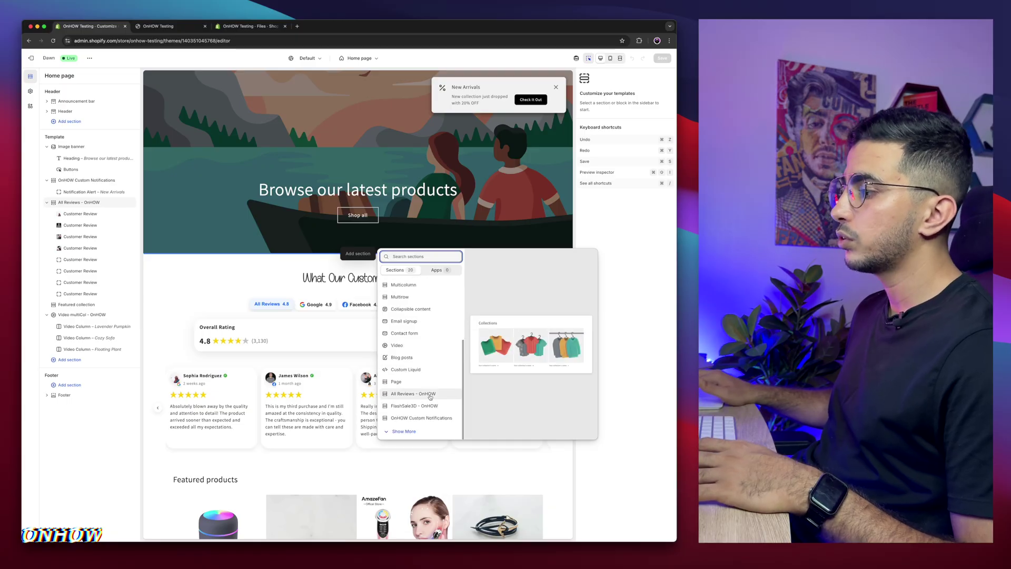
scroll(406, 398, down, 3)
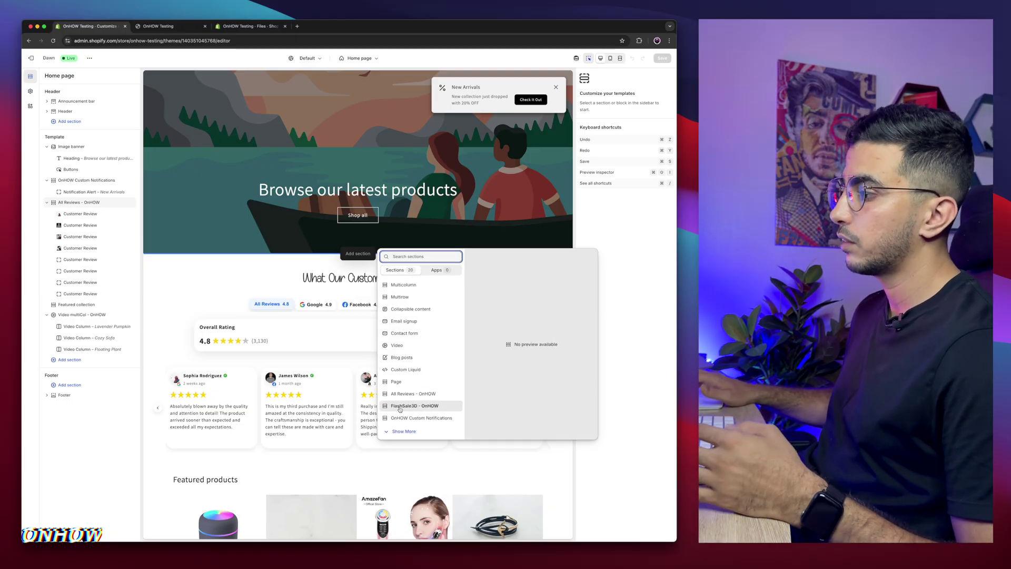
click(399, 408)
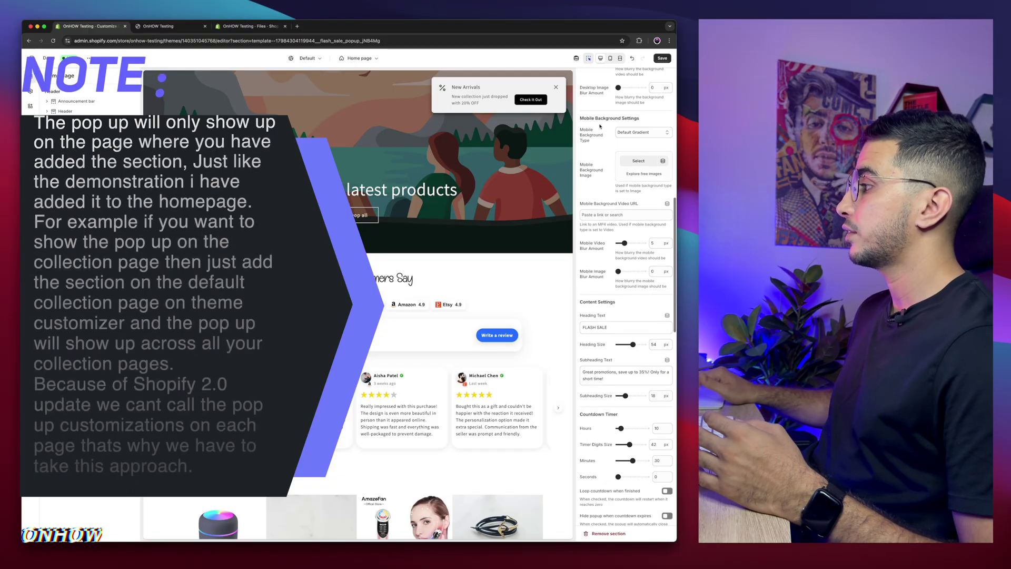
Review the FlashSale3D section's settings, examining the desktop and mobile size scale options and their descriptions.
scroll(599, 126, down, 15)
scroll(599, 126, up, 15)
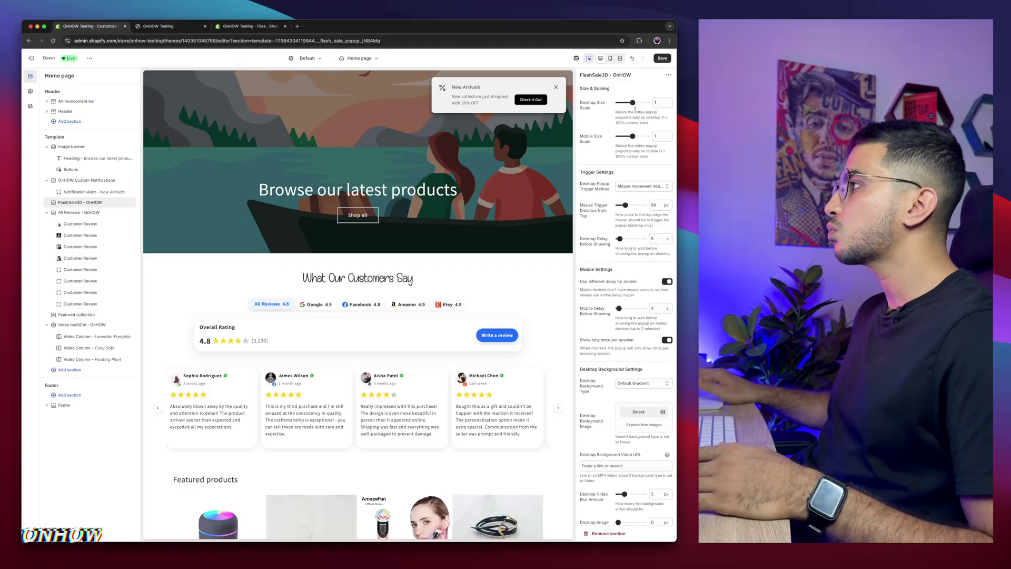
drag(634, 103, 632, 104)
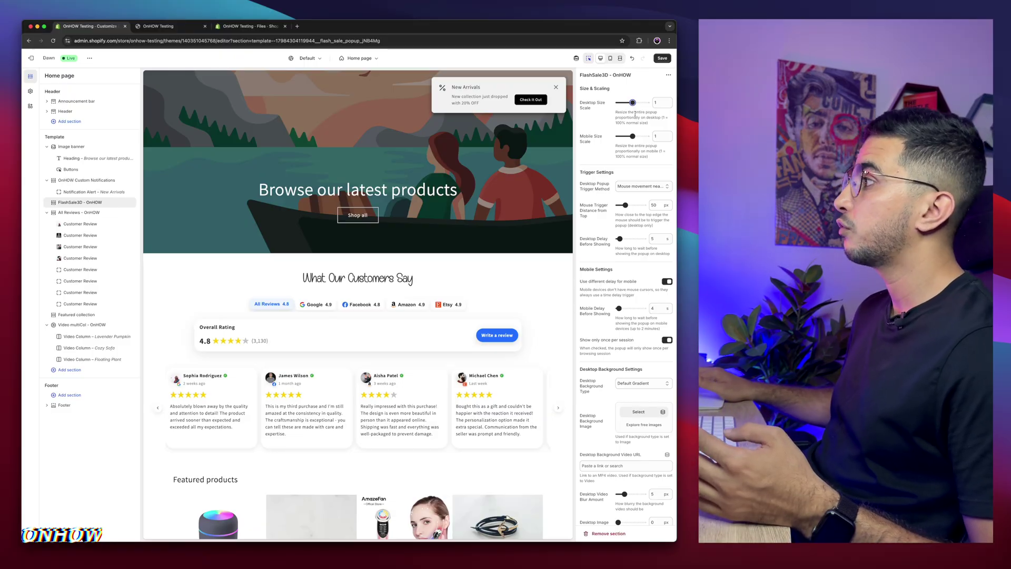
scroll(634, 113, up, 10)
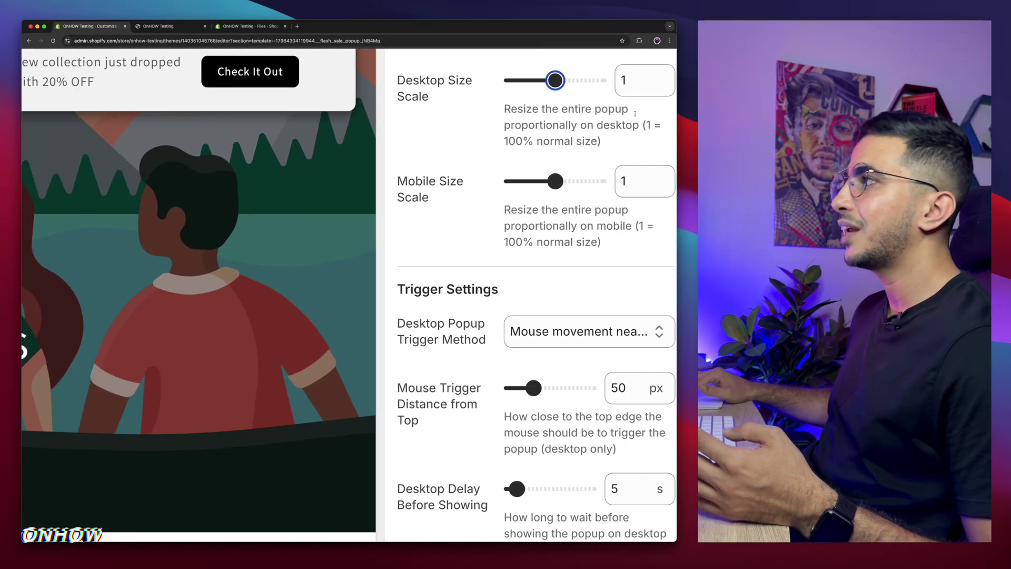
scroll(635, 113, right, 2)
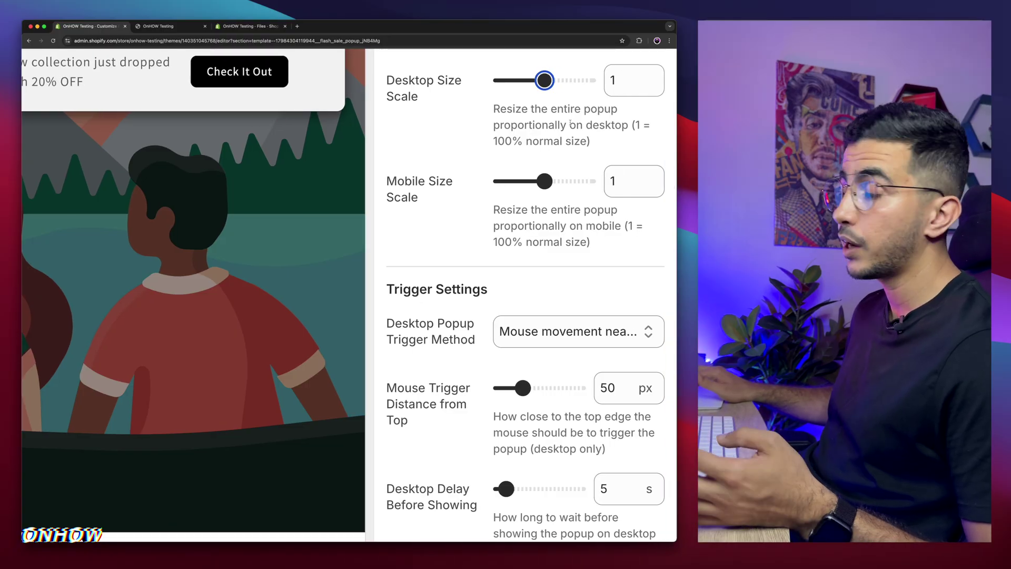
drag(487, 106, 593, 147)
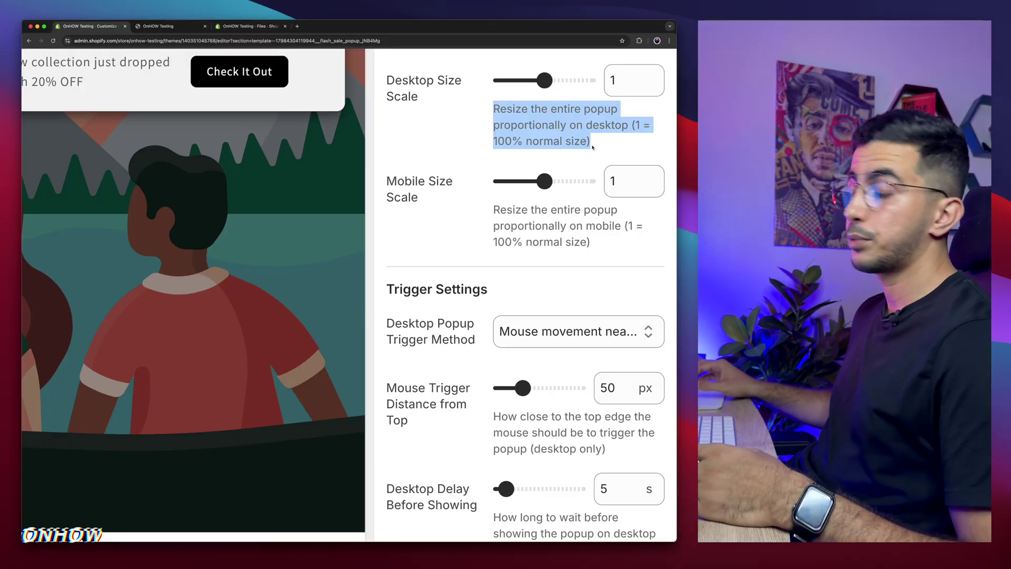
drag(494, 108, 591, 140)
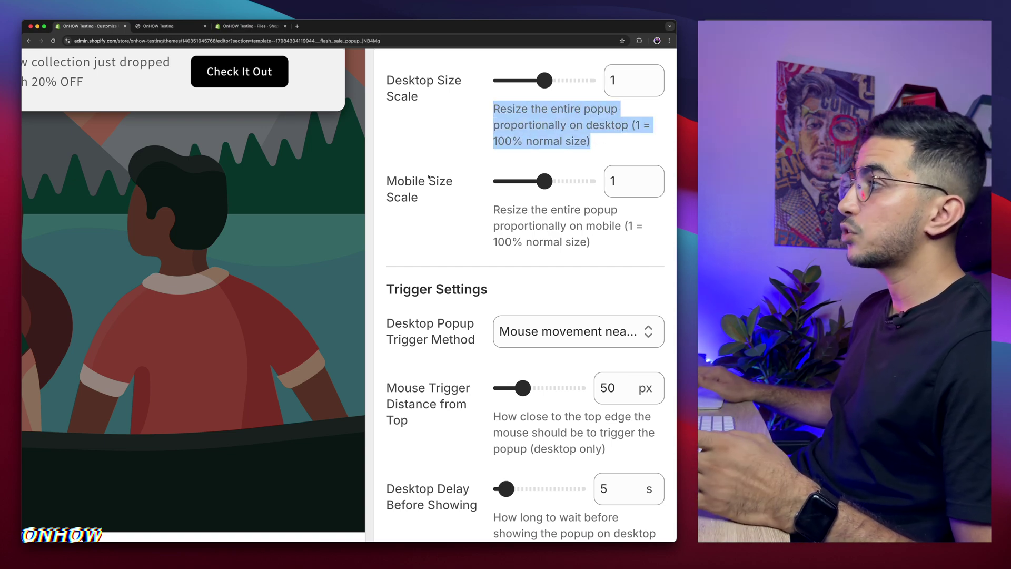
drag(482, 213, 591, 254)
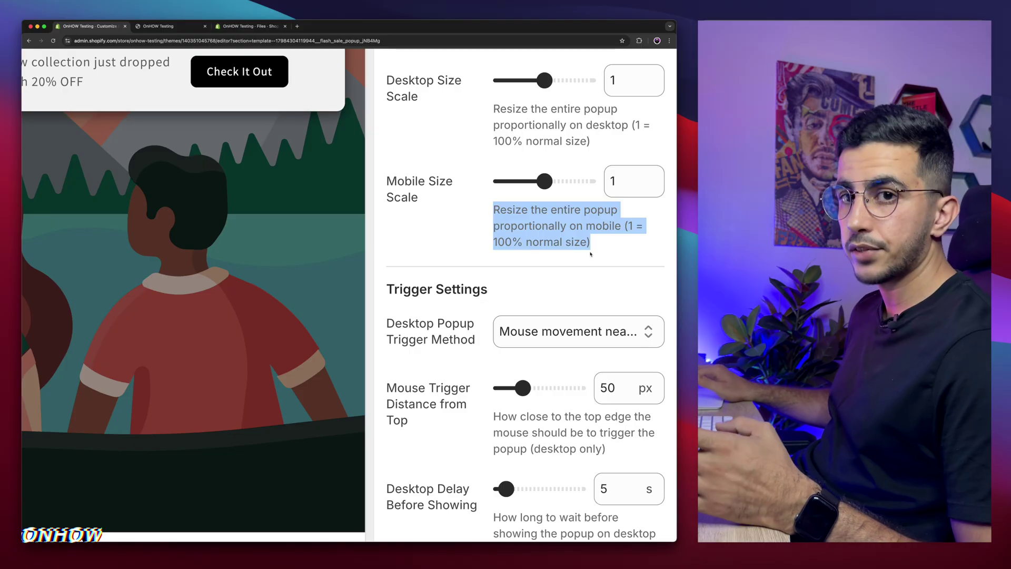
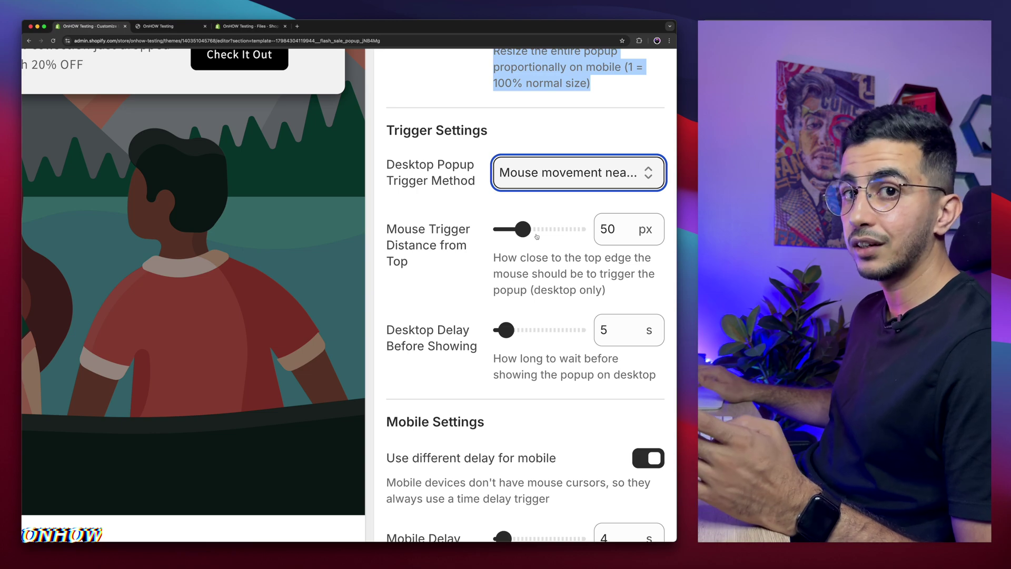
Set the FlashSale3D section's desktop popup trigger method to Time delay after page load.
click(518, 172)
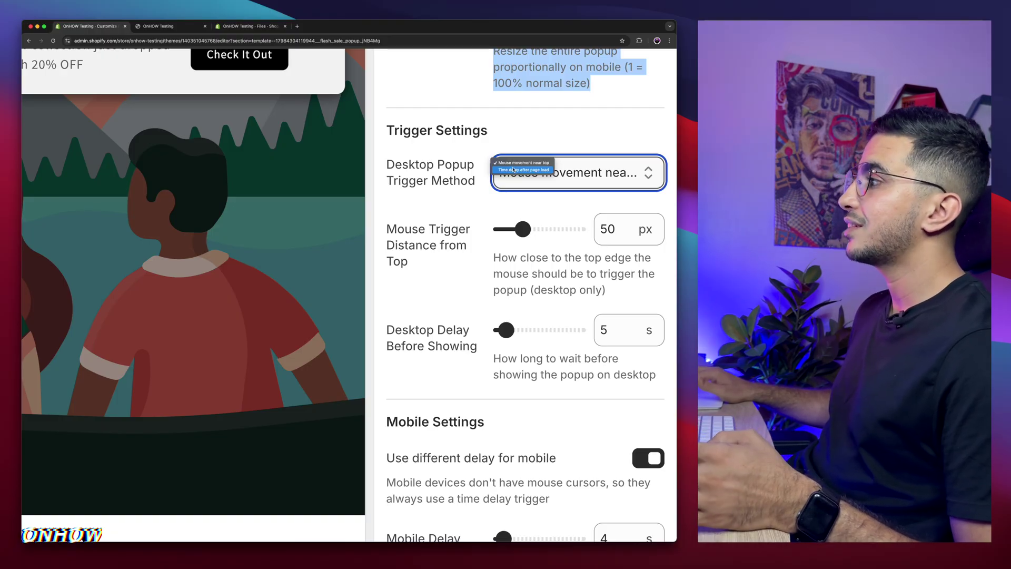
click(513, 170)
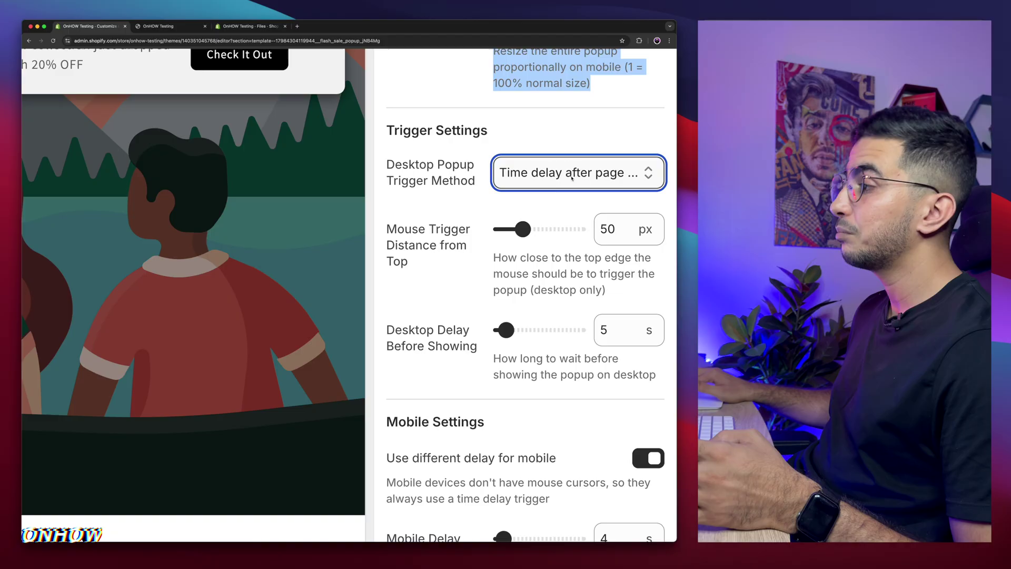
Set the popup's desktop trigger method to Mouse movement near top.
drag(388, 227, 423, 278)
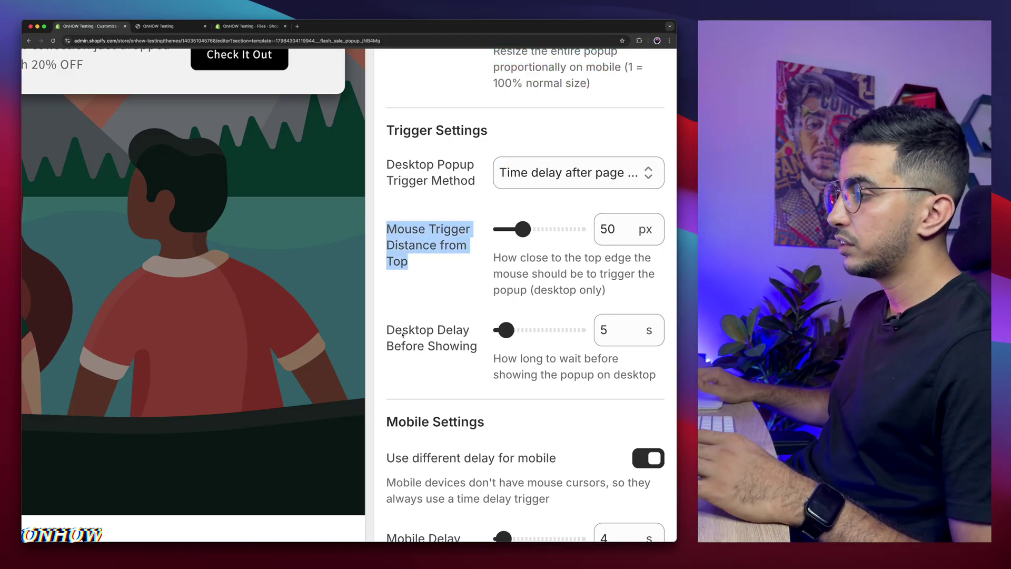
drag(392, 330, 455, 345)
click(432, 337)
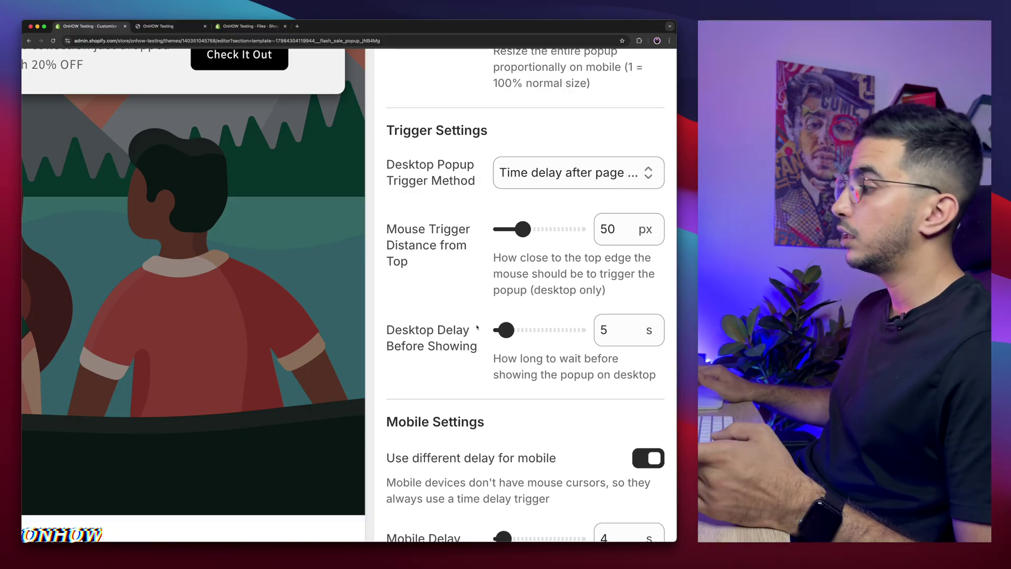
click(550, 173)
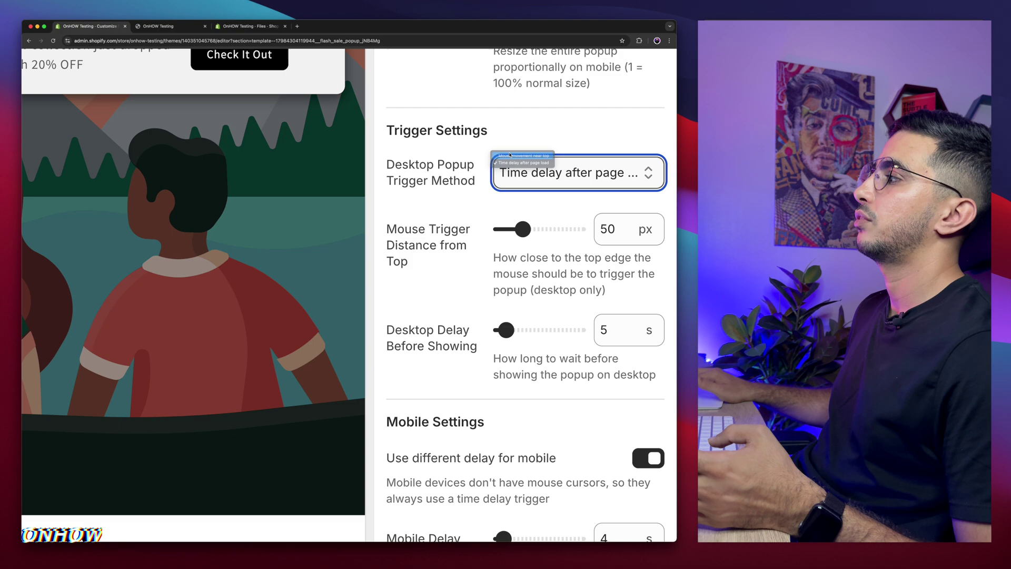
click(510, 155)
drag(387, 228, 430, 271)
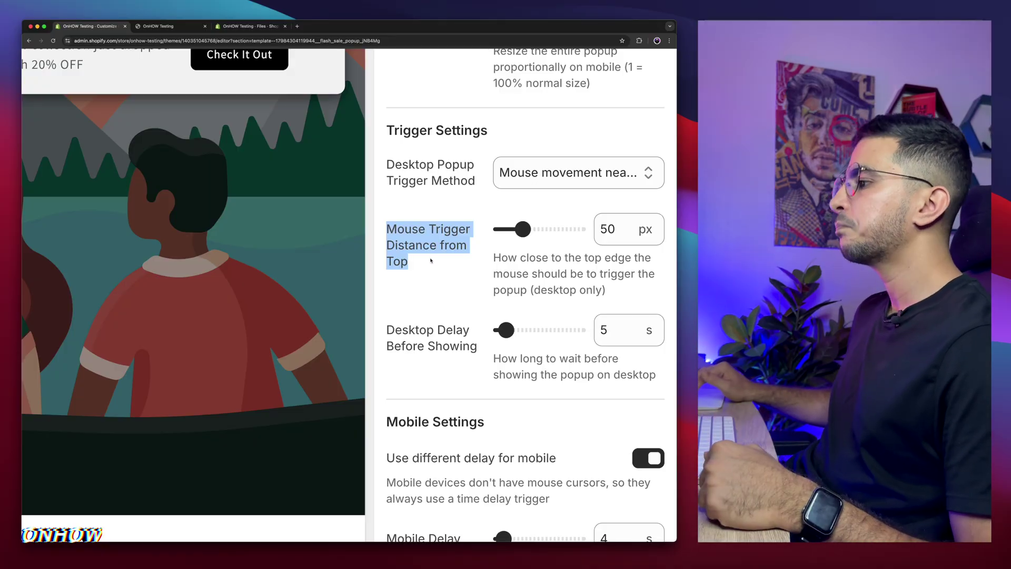
Review the popup's trigger distance, desktop delay and mobile delay settings along with their descriptions.
scroll(430, 260, down, 1)
scroll(431, 260, down, 6)
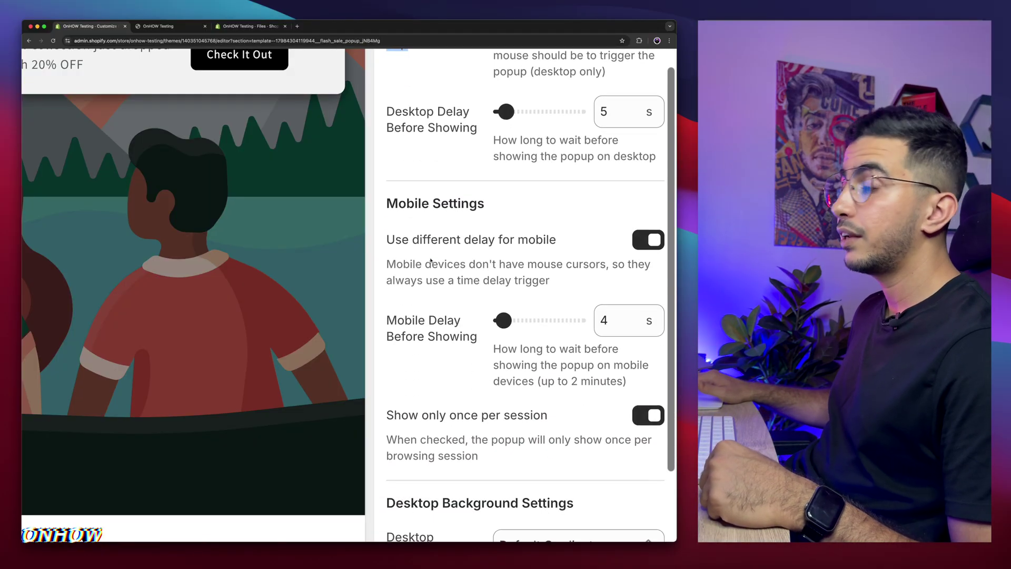
scroll(430, 260, up, 5)
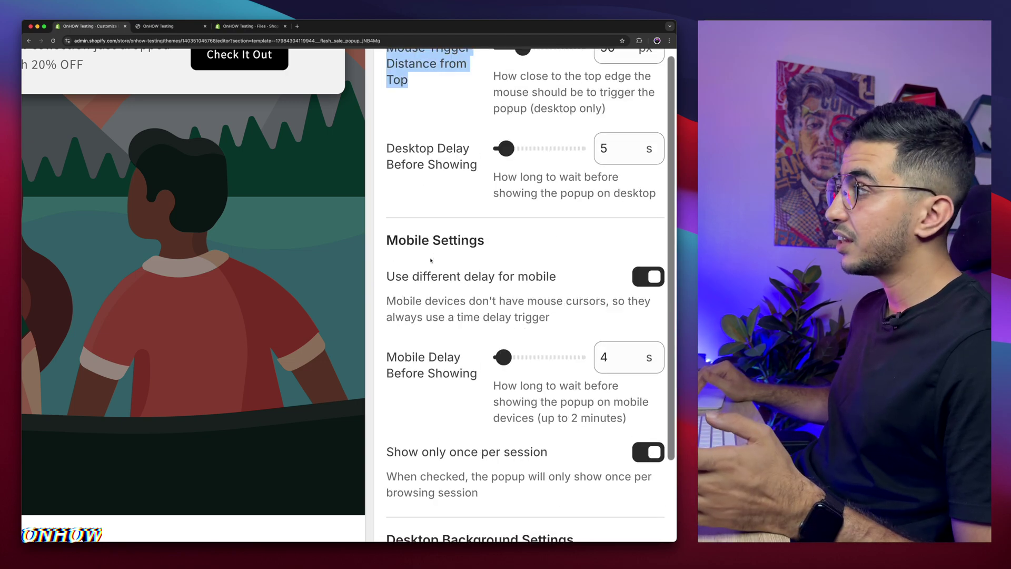
click(502, 103)
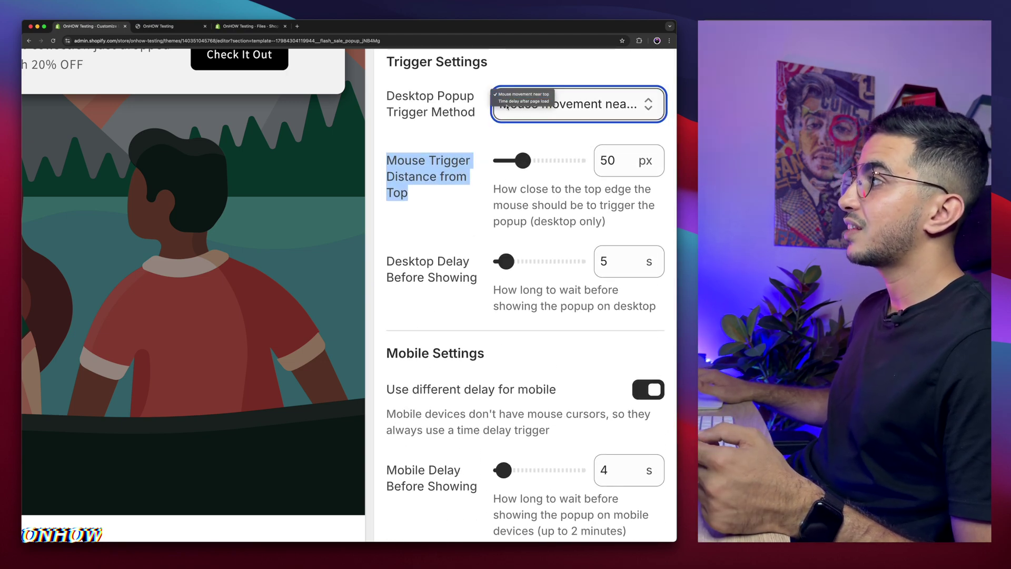
click(451, 321)
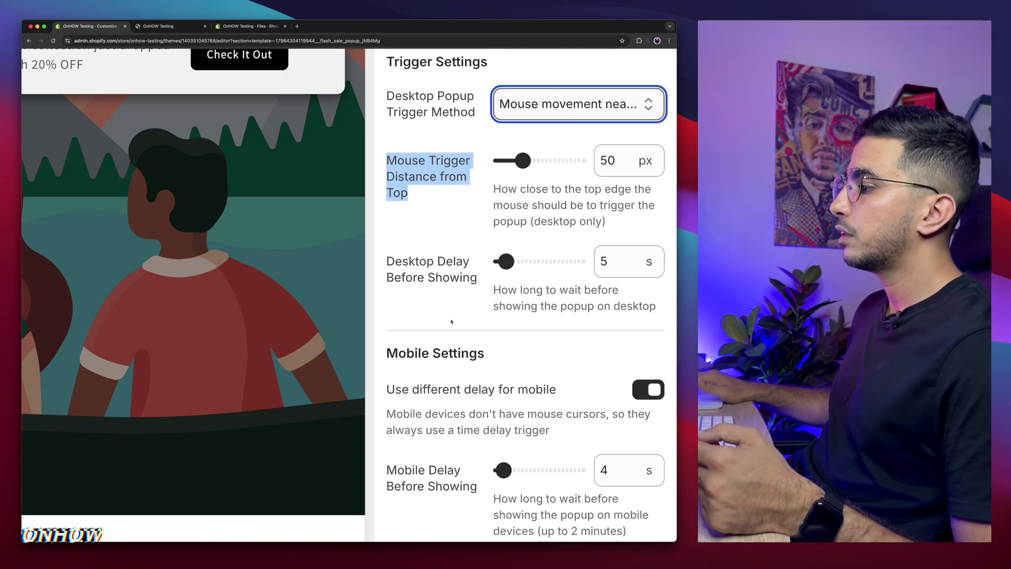
scroll(451, 321, down, 4)
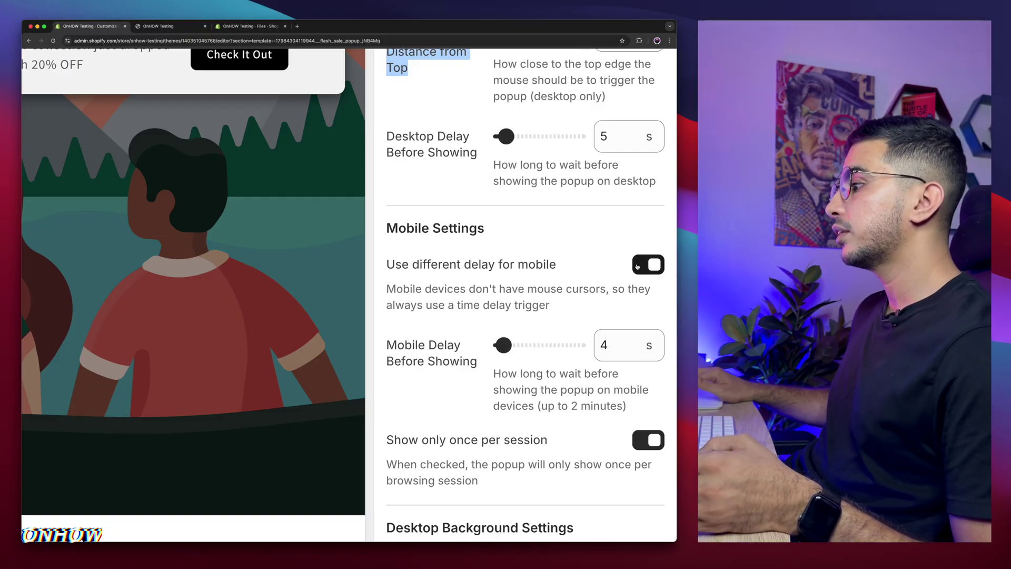
scroll(547, 113, up, 5)
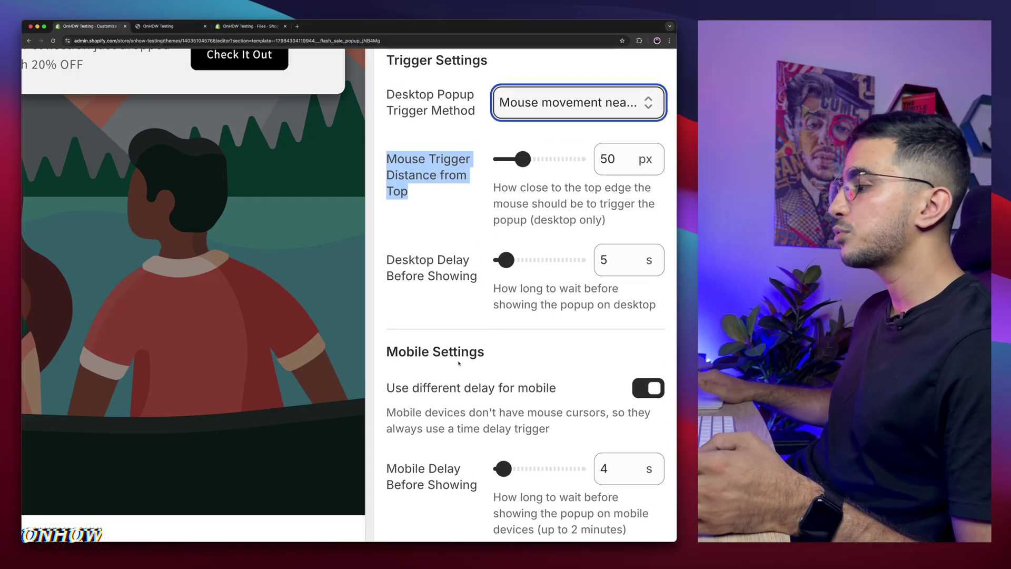
scroll(548, 113, down, 5)
scroll(481, 226, up, 4)
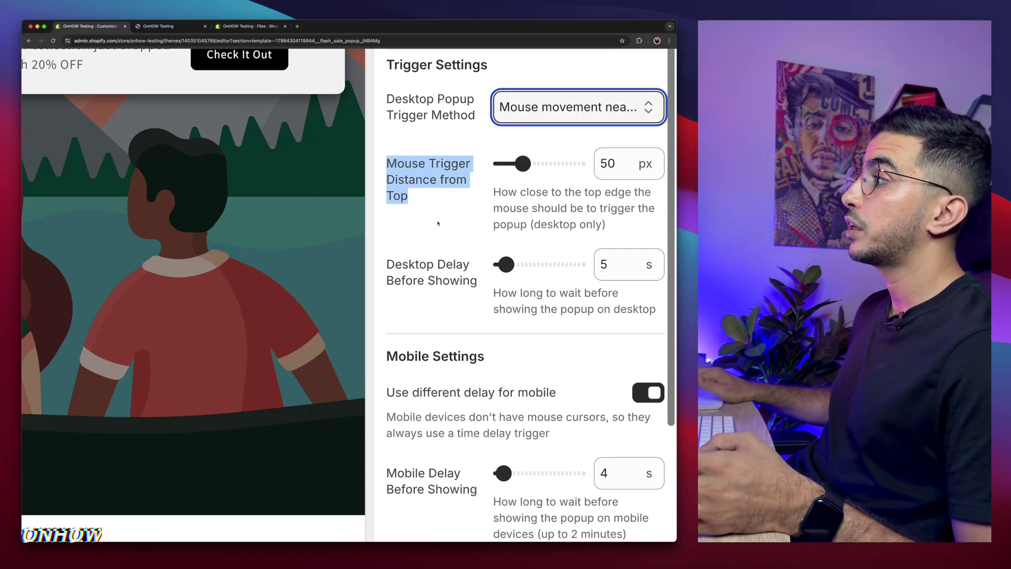
scroll(443, 401, down, 6)
scroll(443, 402, down, 1)
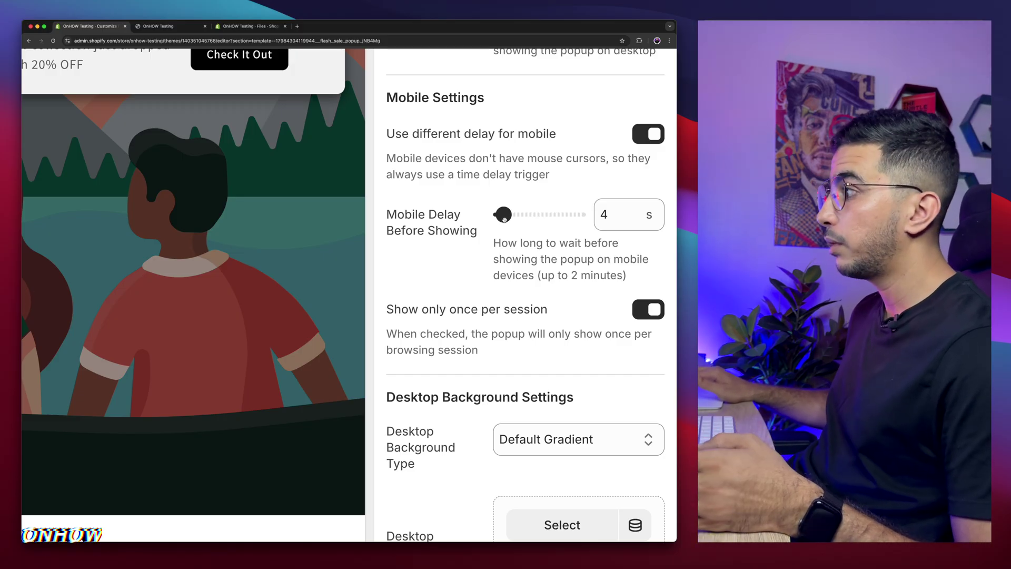
drag(504, 220, 503, 220)
scroll(469, 257, down, 1)
scroll(468, 257, down, 1)
scroll(431, 274, down, 1)
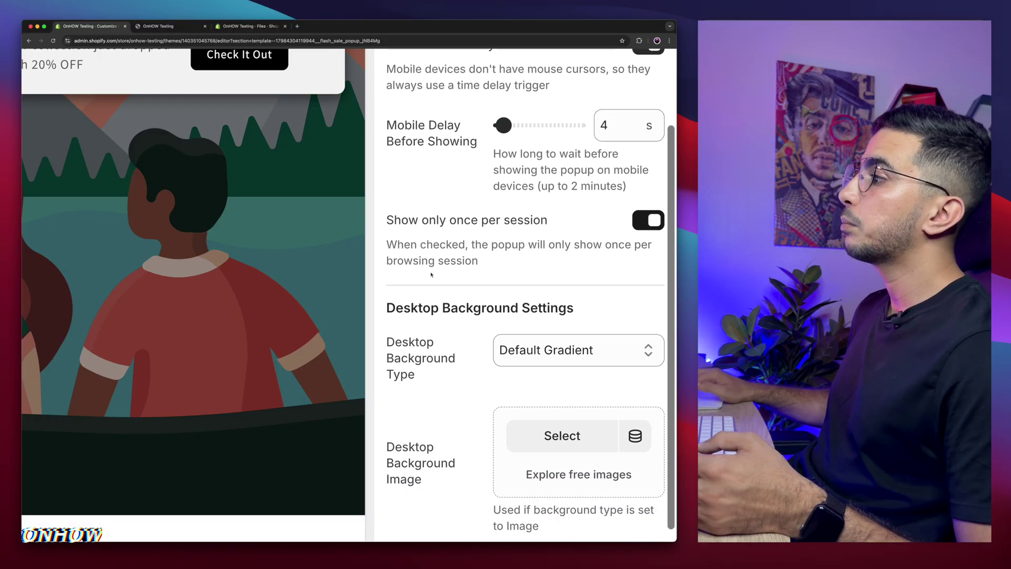
Turn off the option that shows the popup only once per session.
triple_click(395, 219)
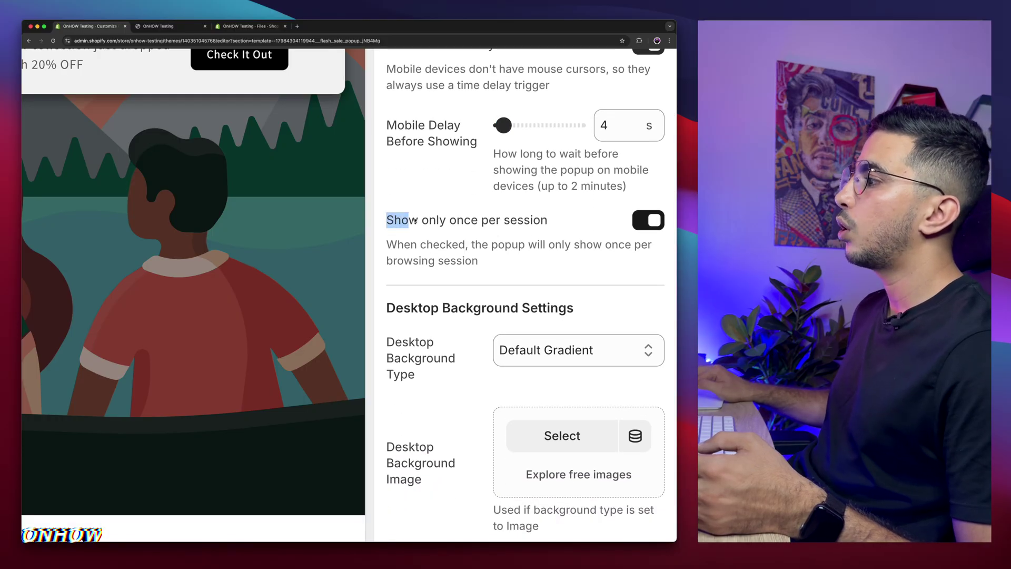
click(456, 222)
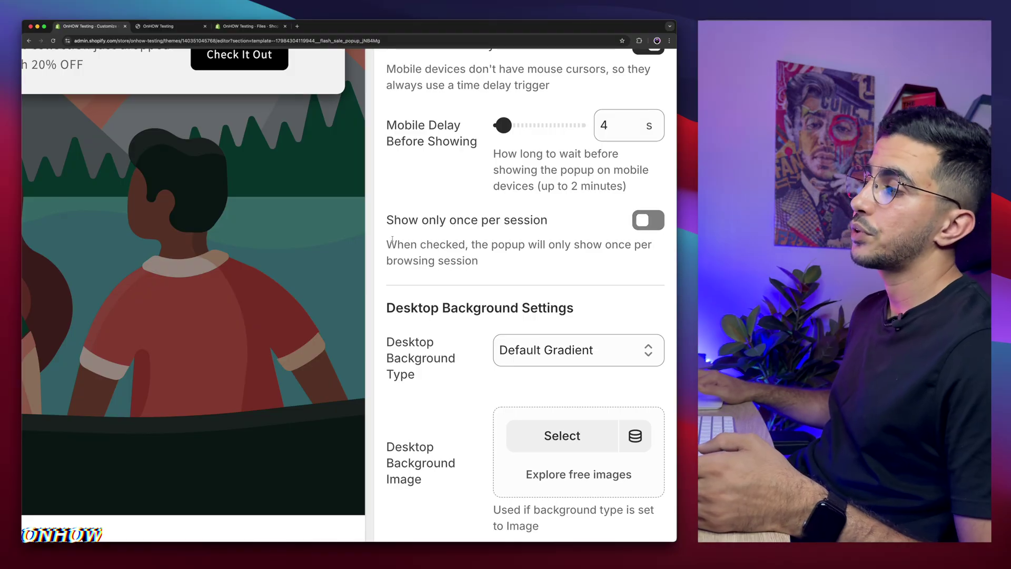
drag(395, 239, 496, 259)
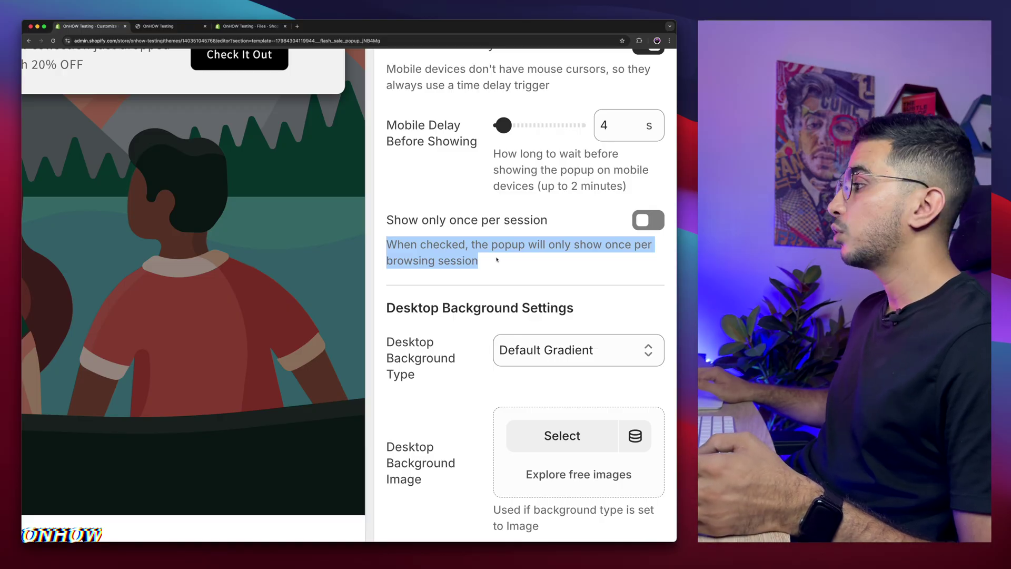
click(441, 246)
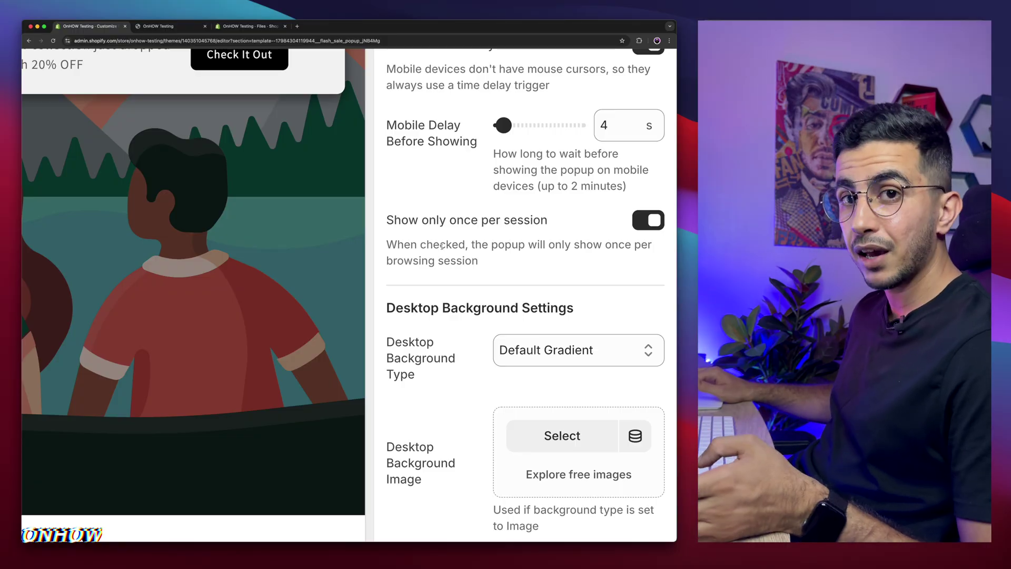
click(646, 232)
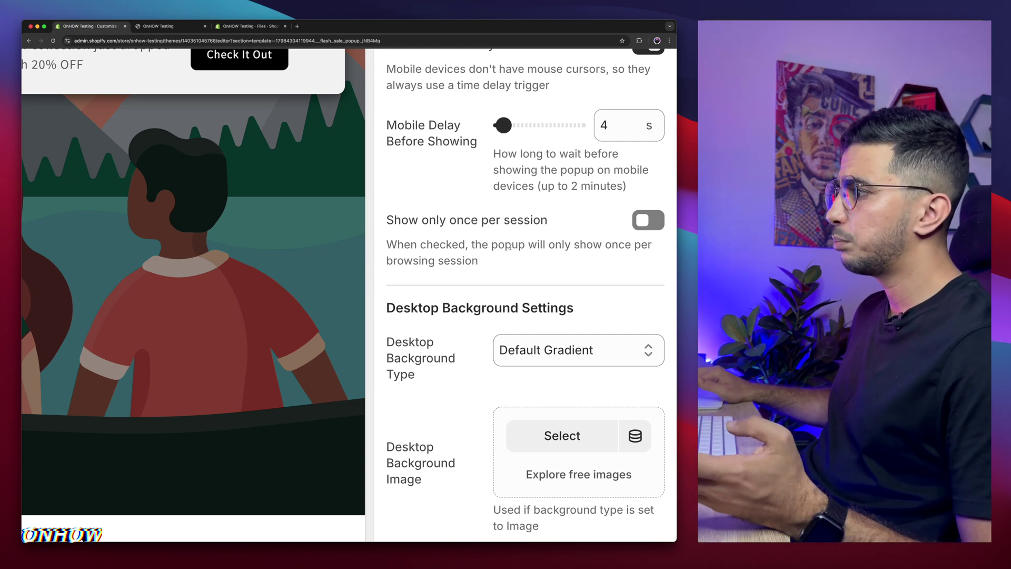
Set the popup's desktop background type to Video.
scroll(485, 261, down, 3)
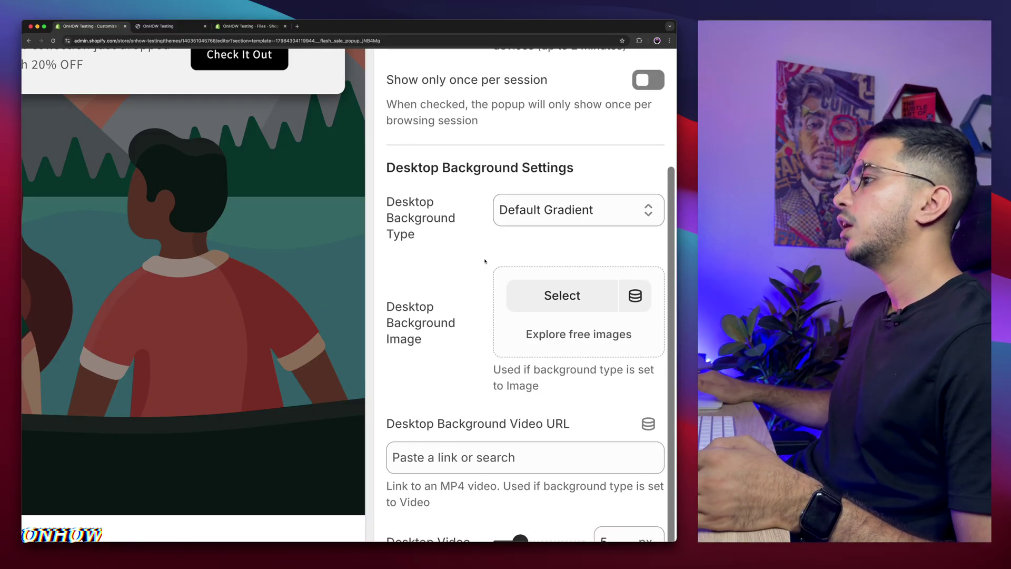
scroll(485, 261, down, 1)
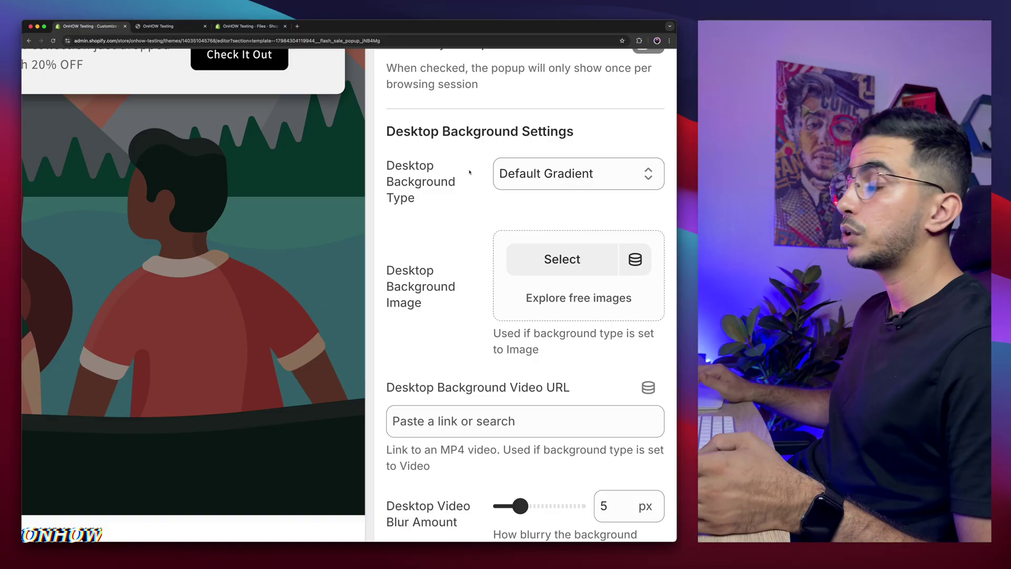
click(515, 173)
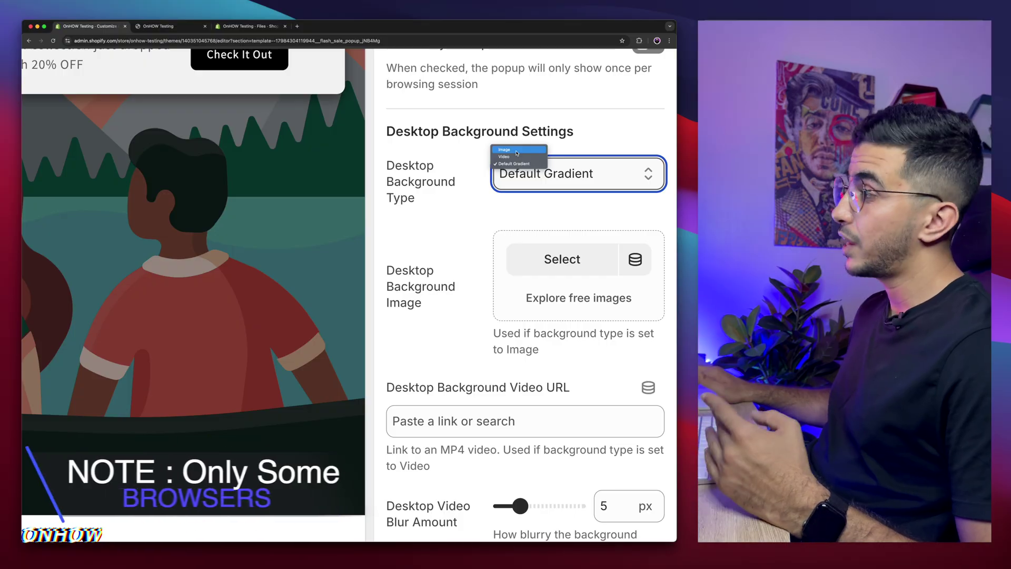
click(480, 163)
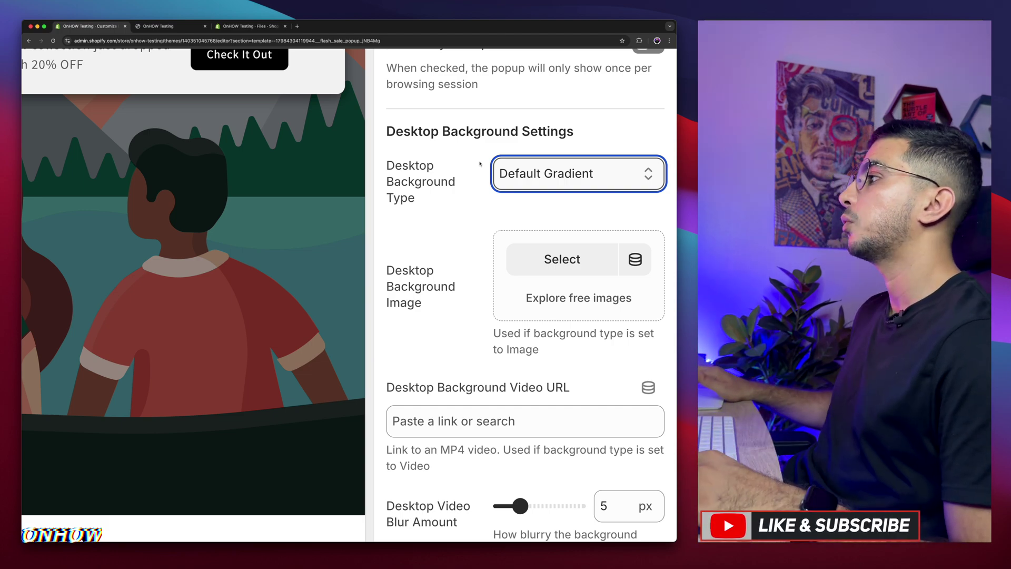
click(552, 183)
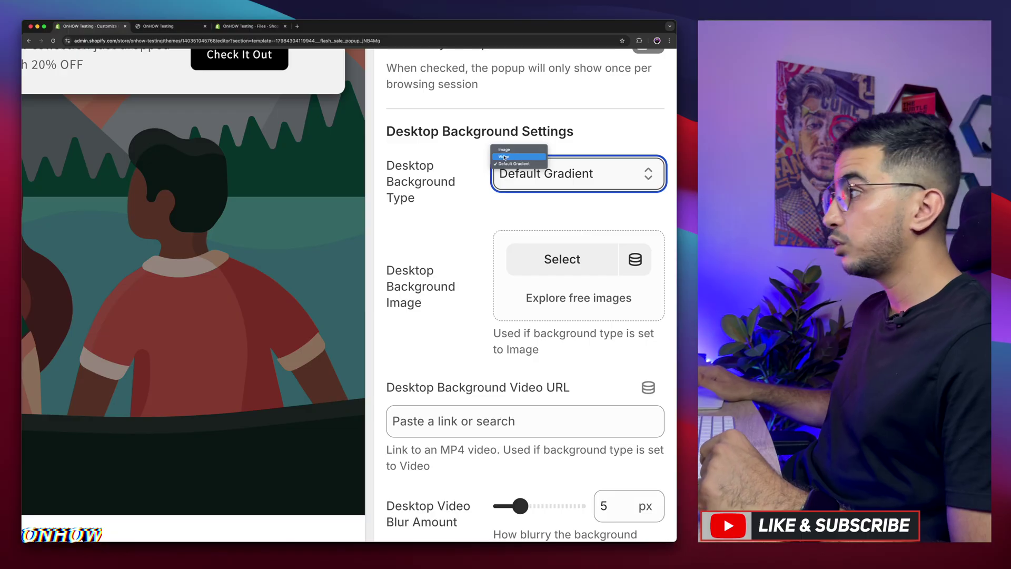
click(500, 190)
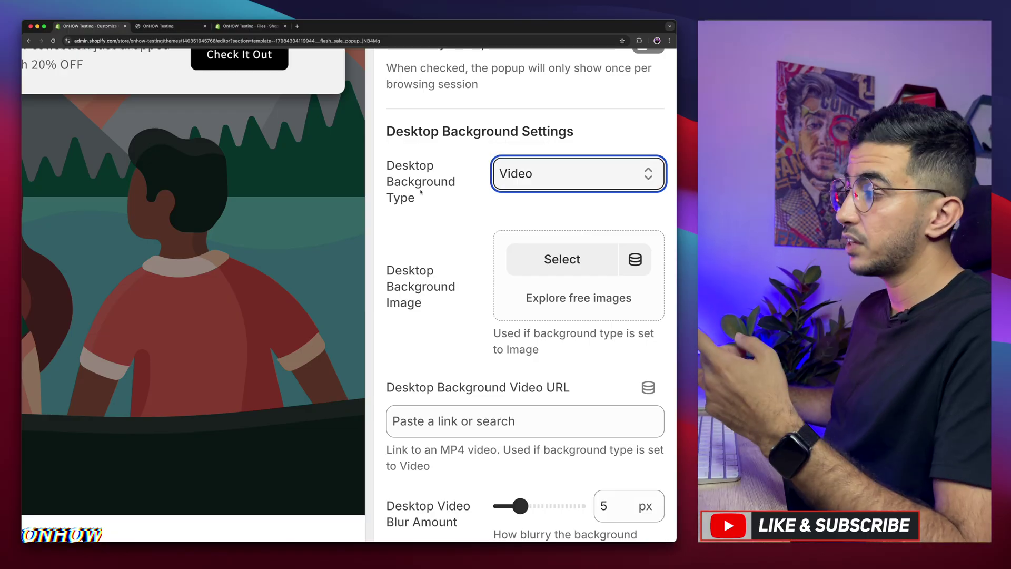
scroll(421, 193, down, 3)
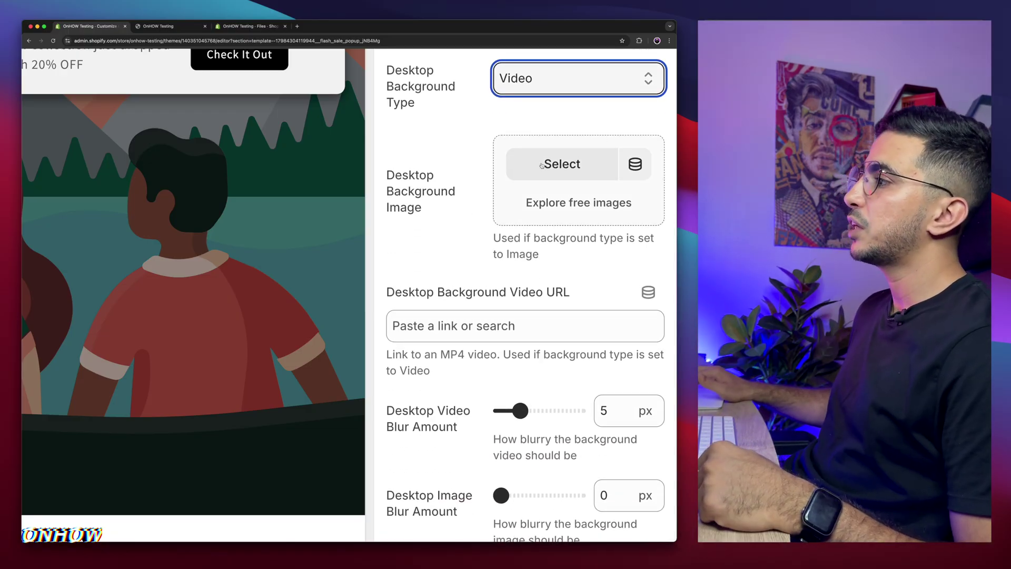
scroll(541, 166, up, 1)
click(518, 110)
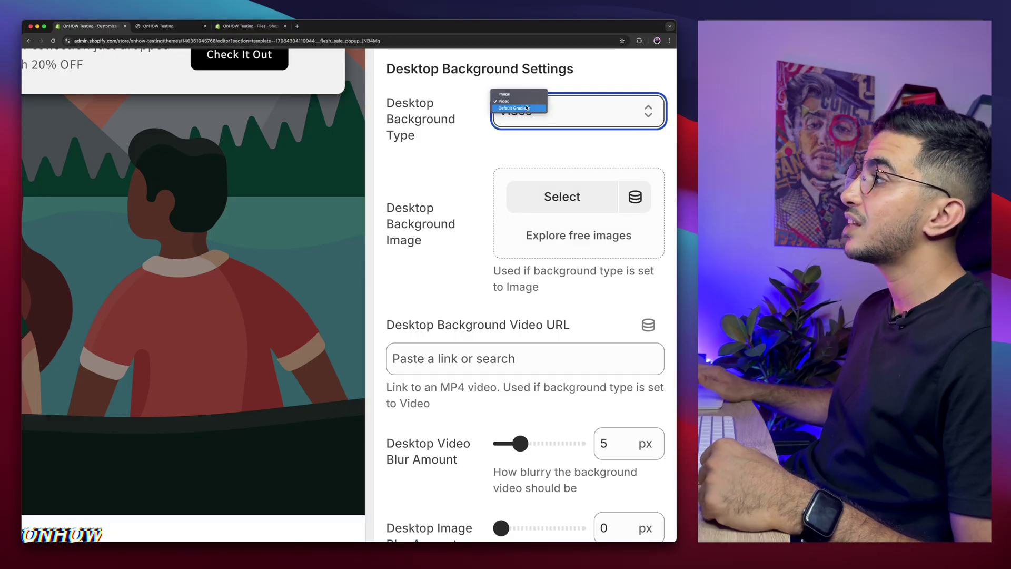
click(513, 100)
scroll(537, 190, up, 2)
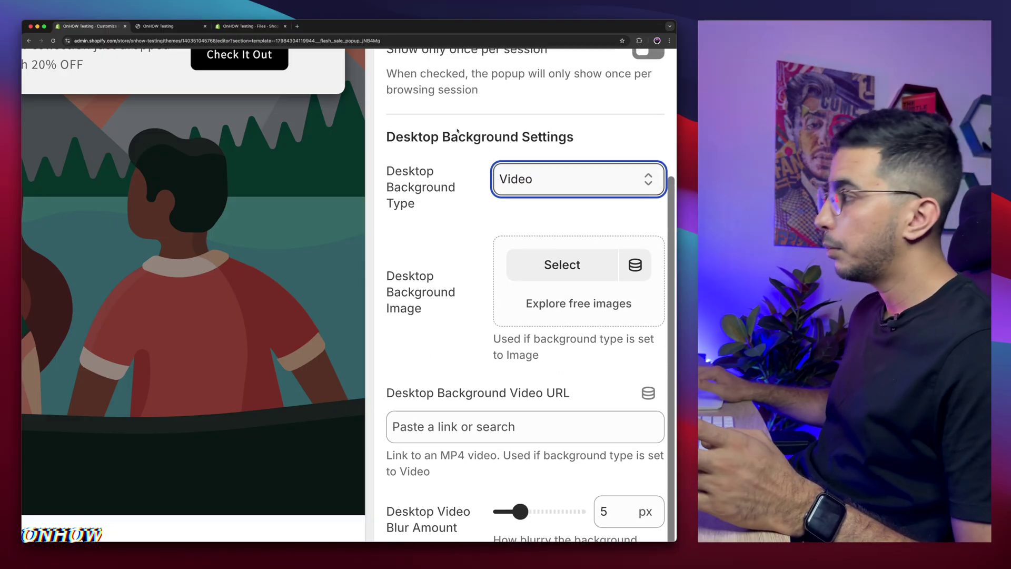
click(537, 191)
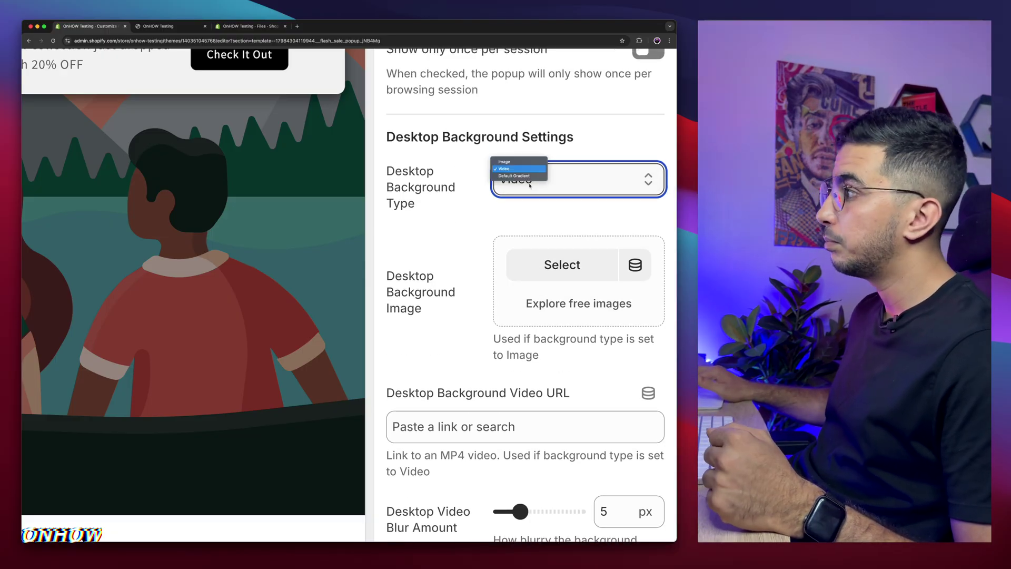
click(505, 169)
scroll(570, 210, down, 2)
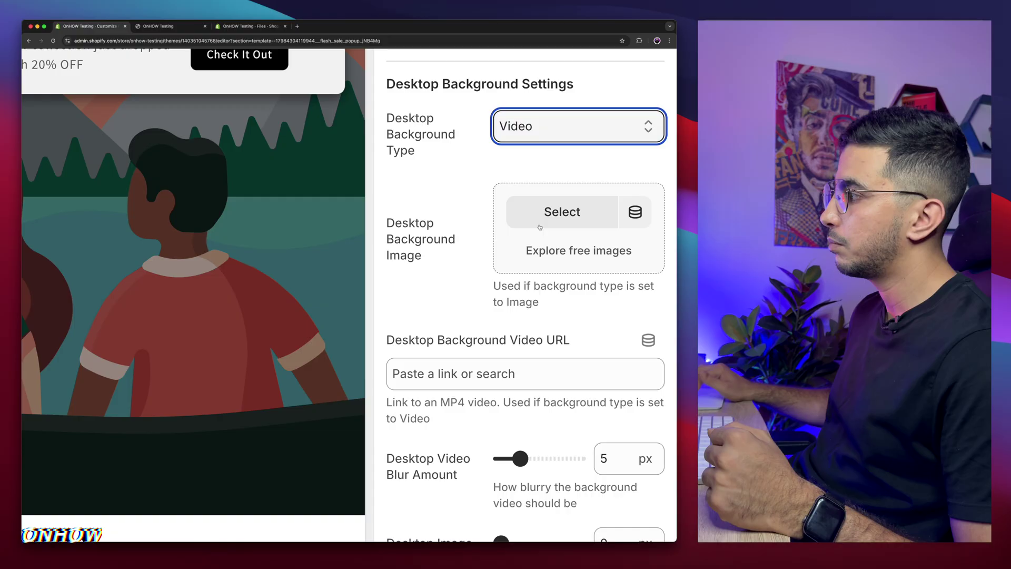
scroll(487, 305, down, 3)
click(426, 279)
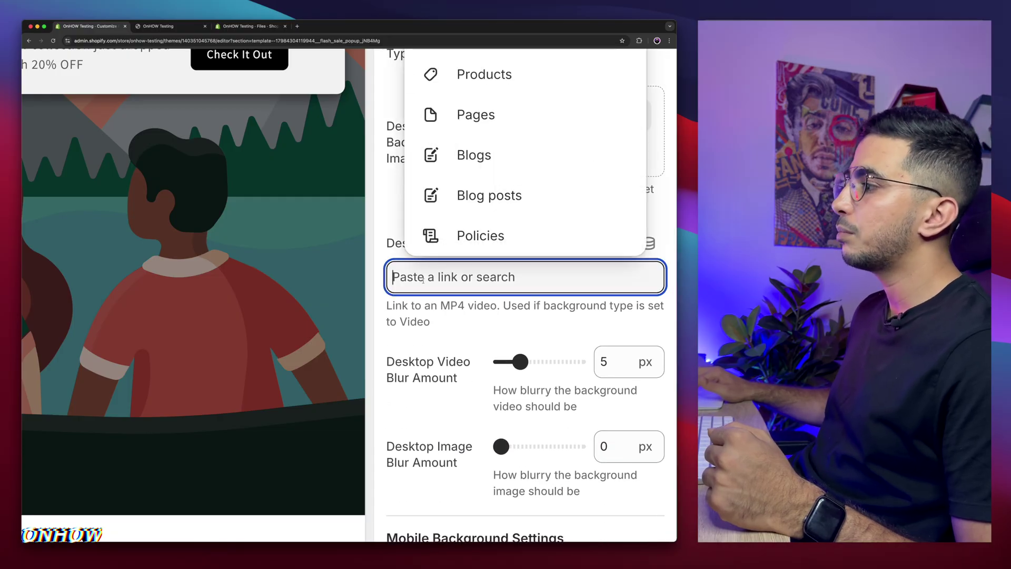
click(439, 325)
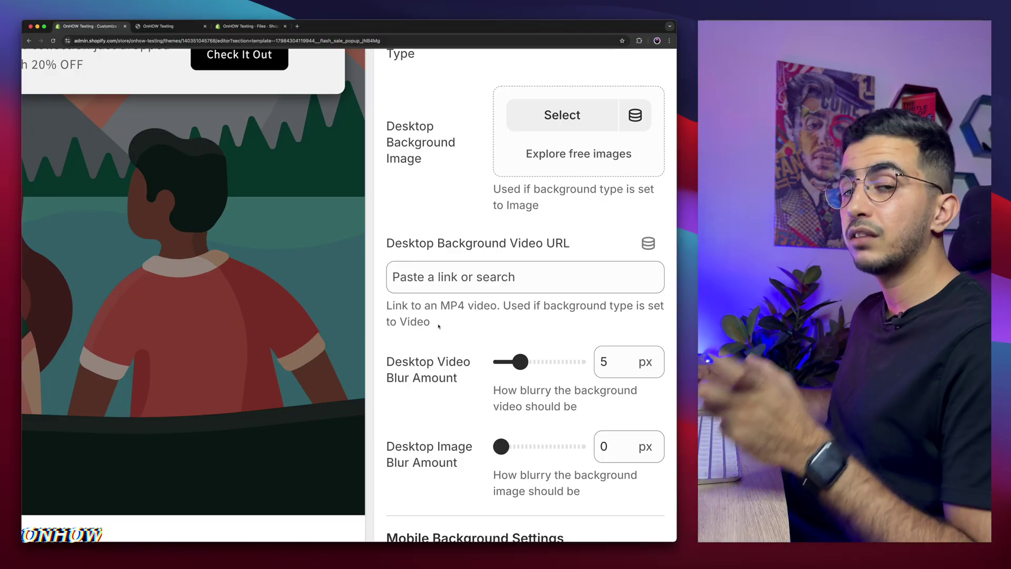
drag(440, 305, 465, 303)
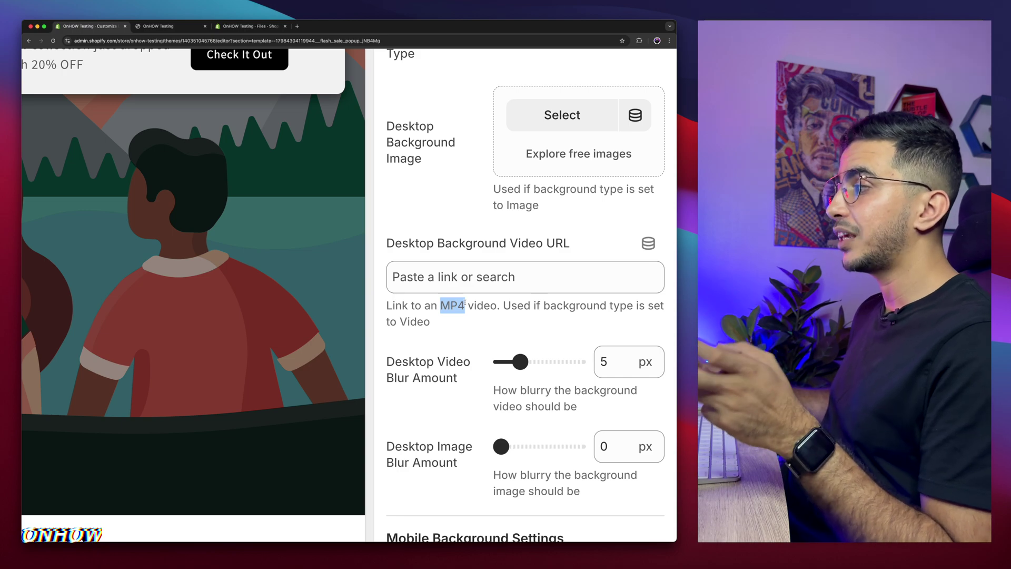
click(242, 26)
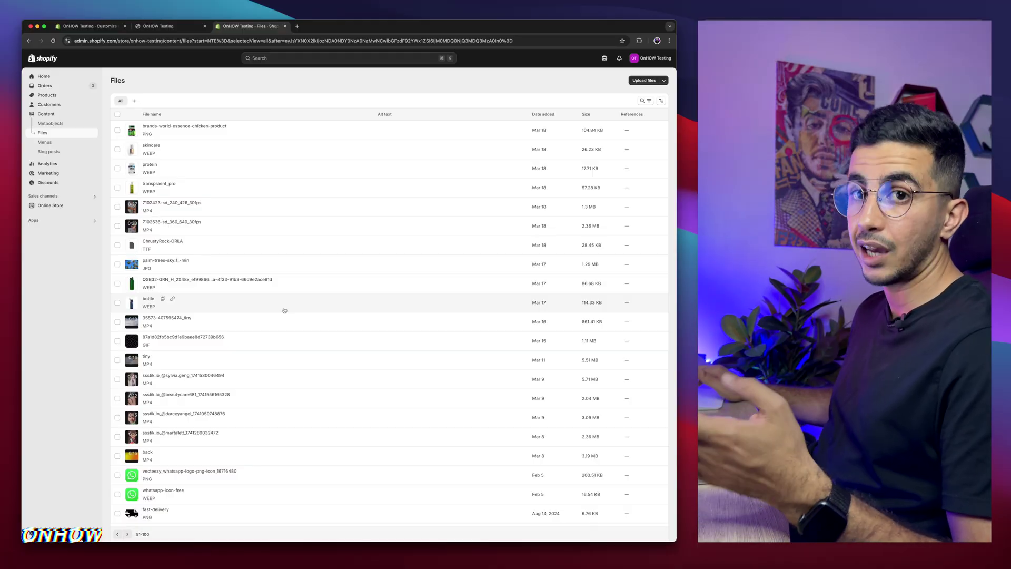
scroll(171, 320, up, 5)
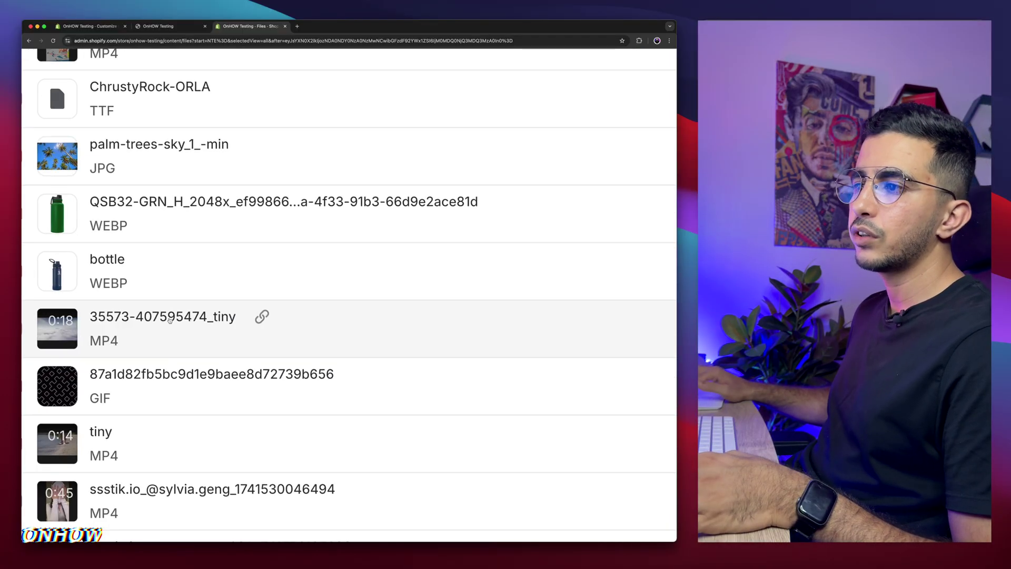
click(261, 317)
scroll(262, 318, down, 5)
click(91, 25)
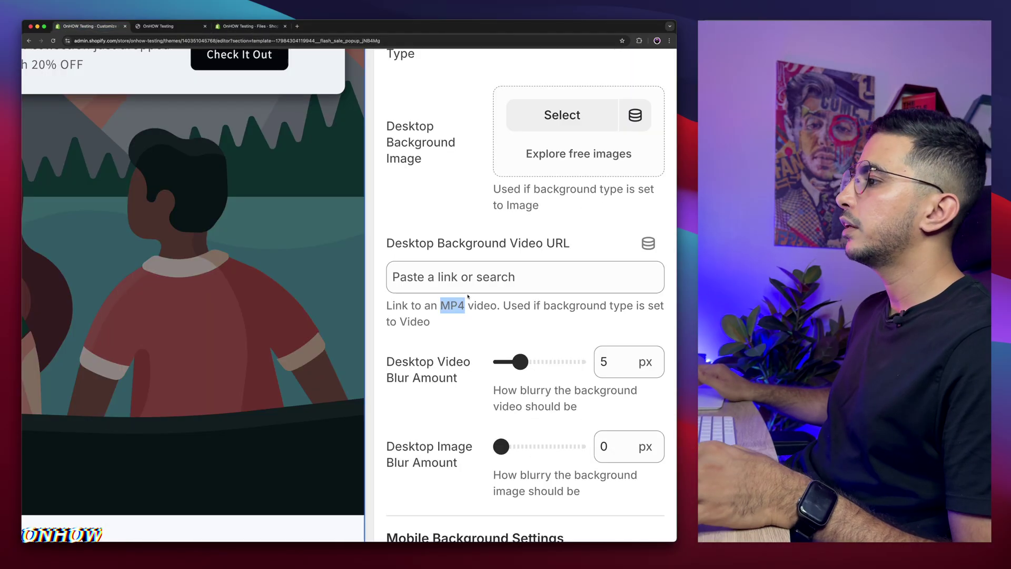
Paste the copied MP4 link as the desktop background video URL and set the desktop video blur to 6 px.
click(504, 275)
key(super+v)
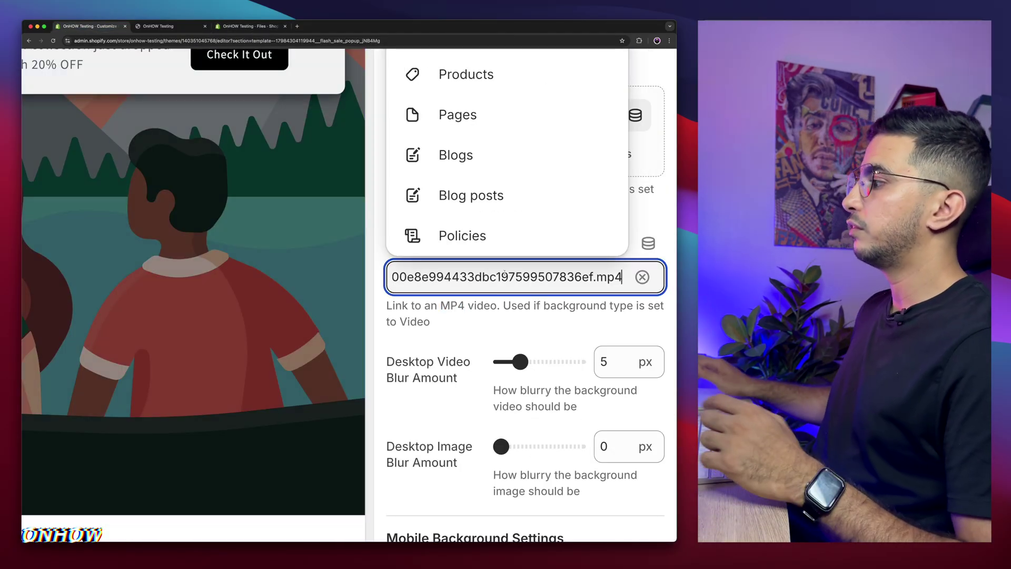
click(500, 200)
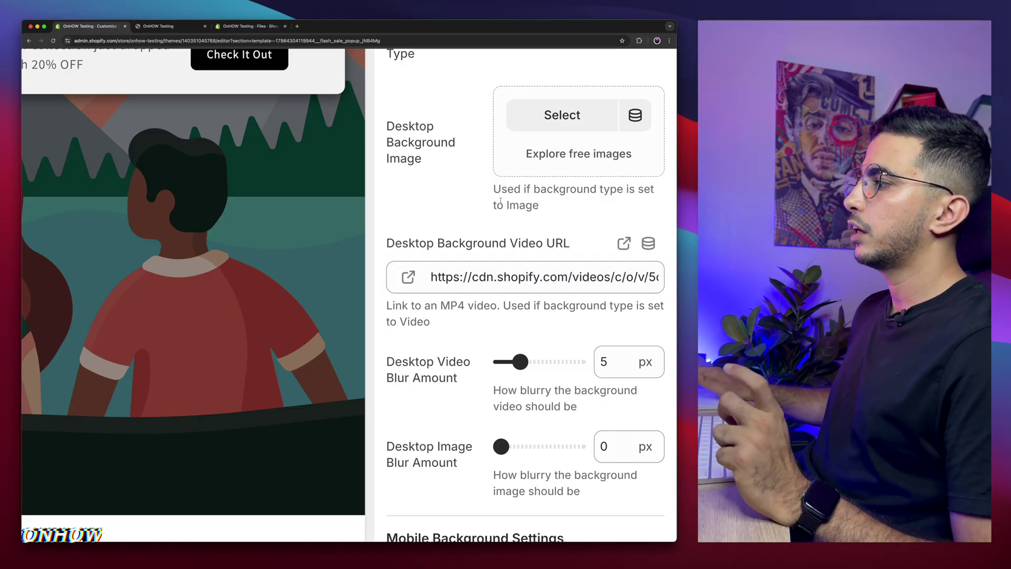
scroll(448, 324, down, 4)
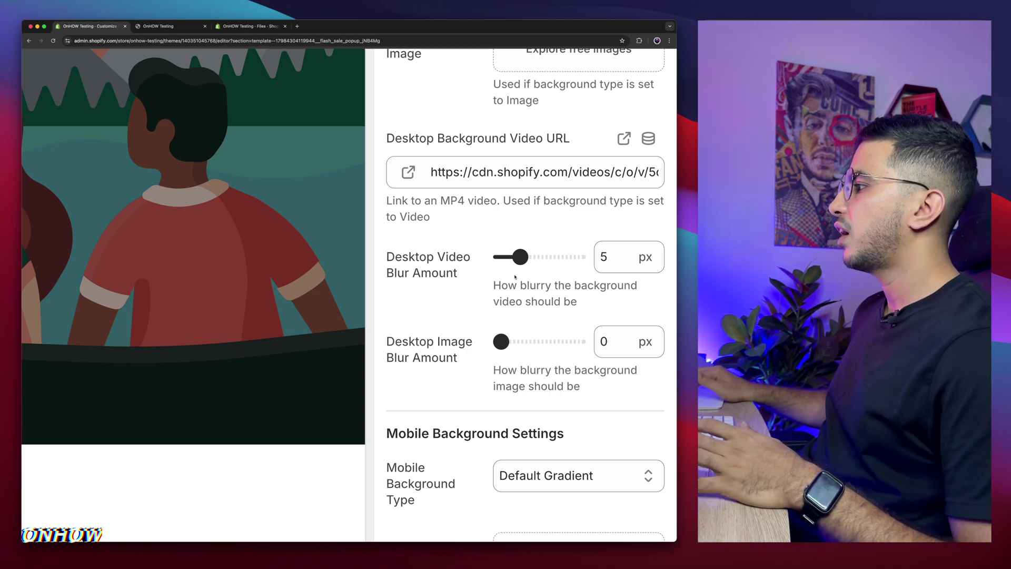
drag(522, 255, 524, 253)
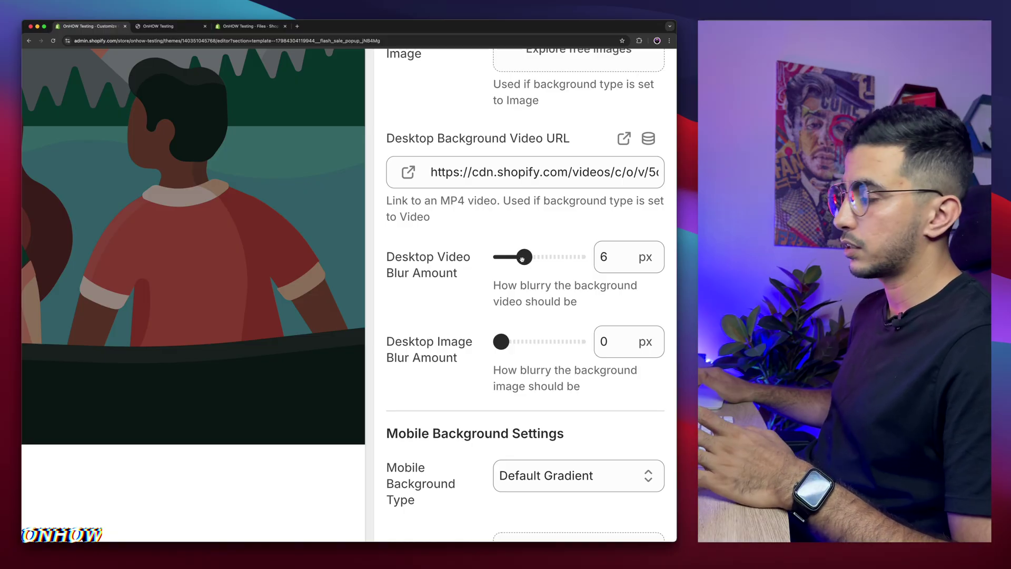
Set the popup's mobile background type to Image.
scroll(459, 307, down, 2)
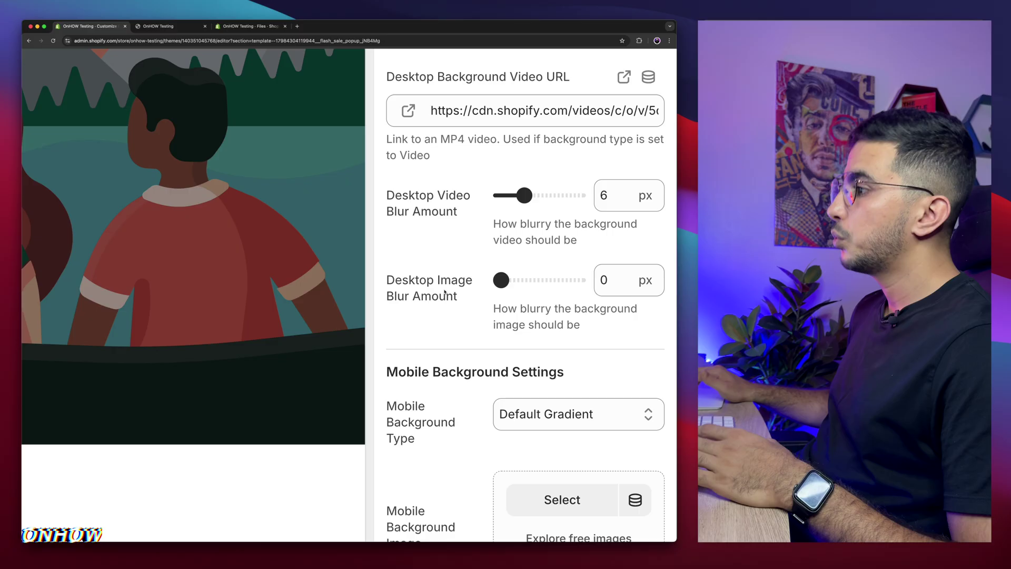
scroll(587, 131, up, 8)
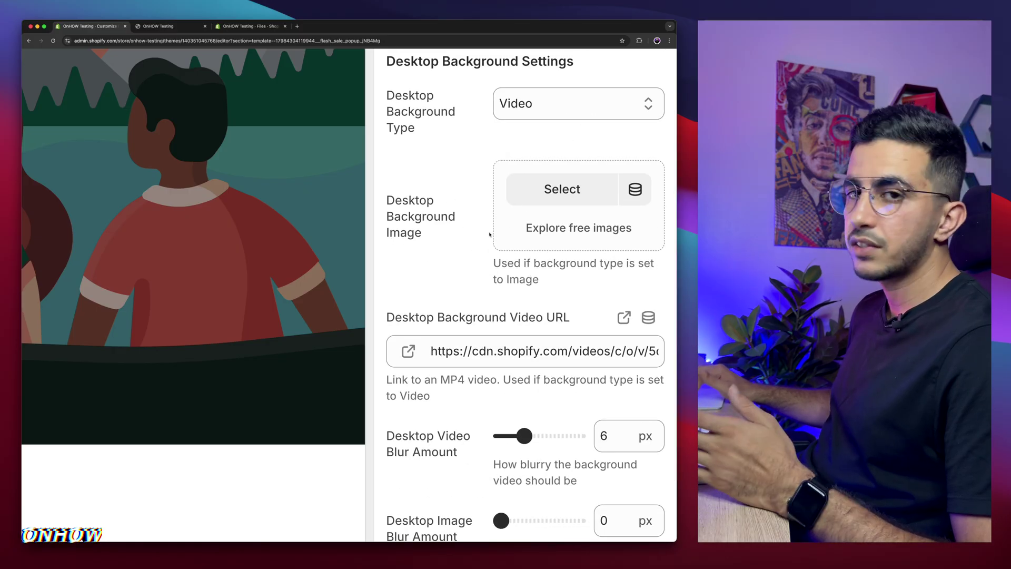
scroll(473, 263, down, 7)
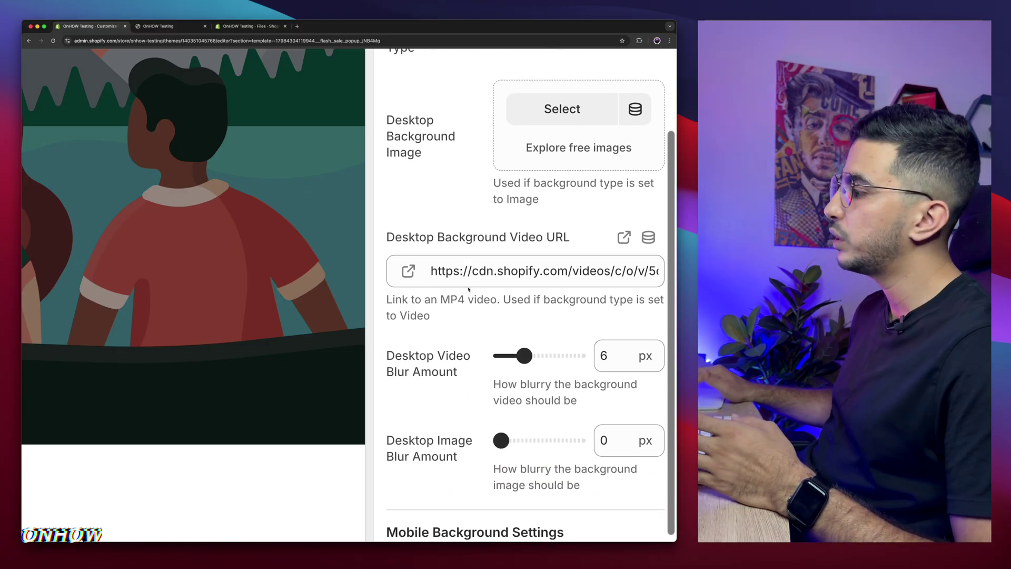
scroll(437, 321, down, 4)
scroll(436, 331, down, 4)
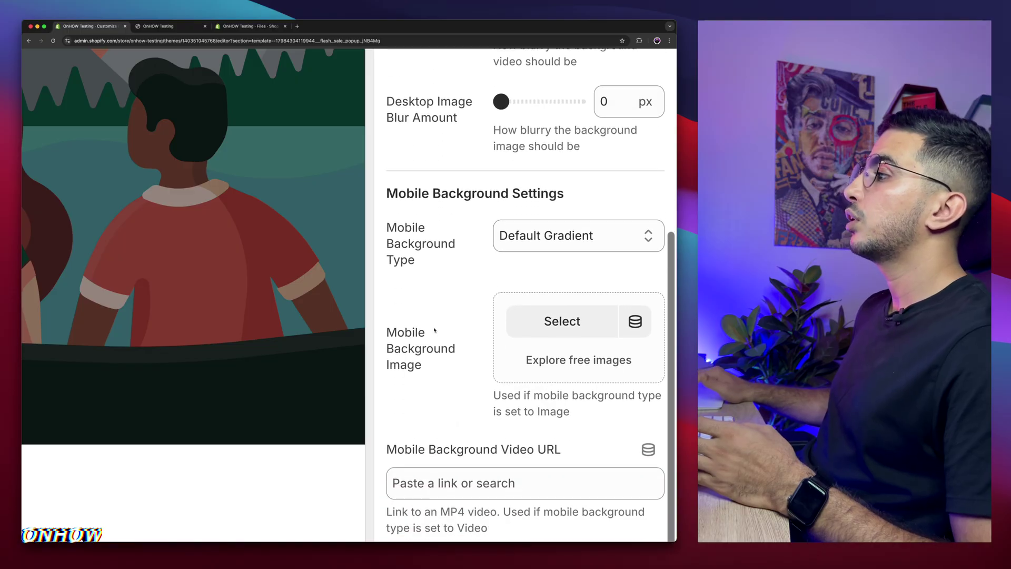
drag(415, 188, 532, 203)
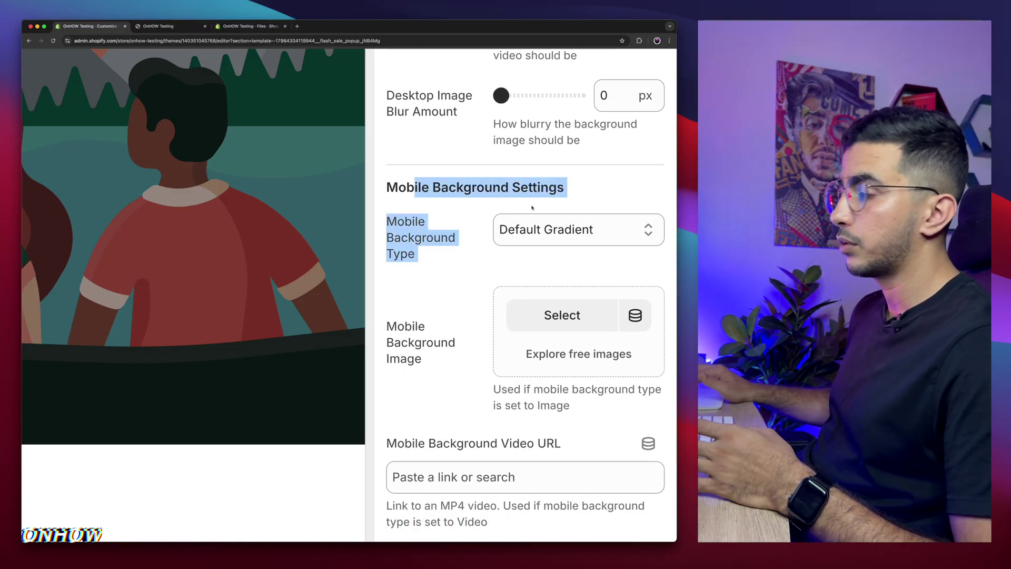
click(532, 206)
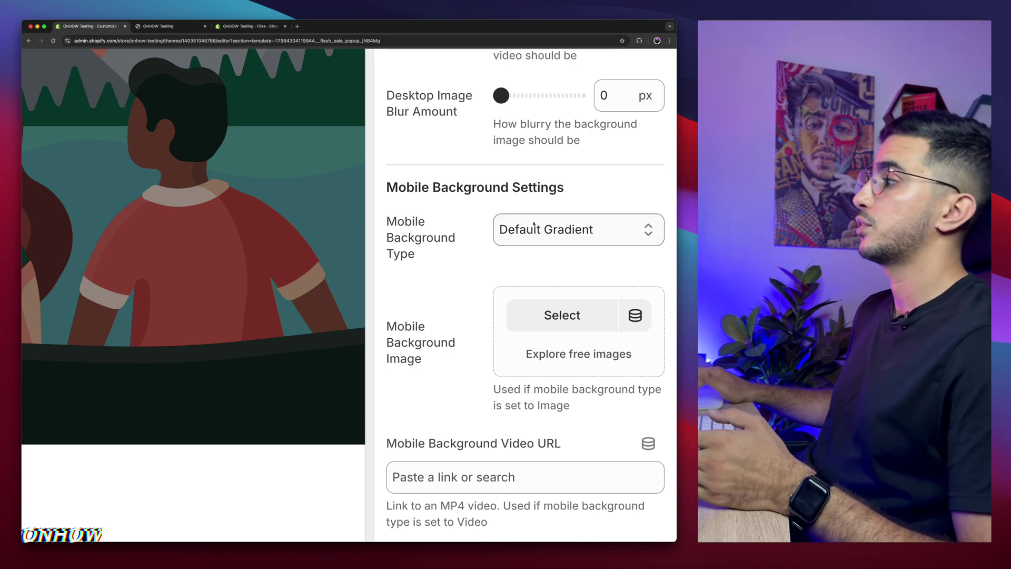
click(533, 229)
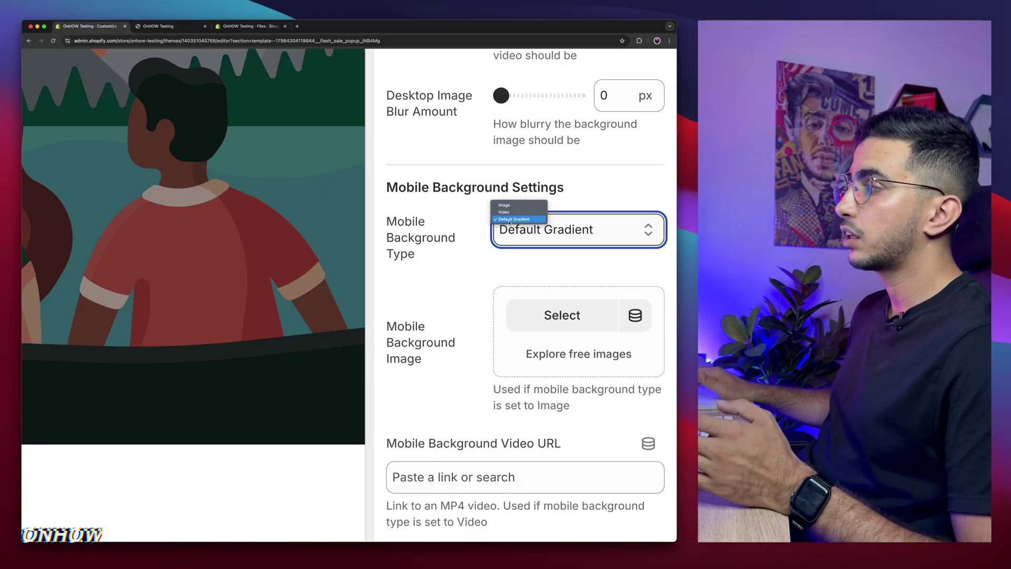
click(504, 205)
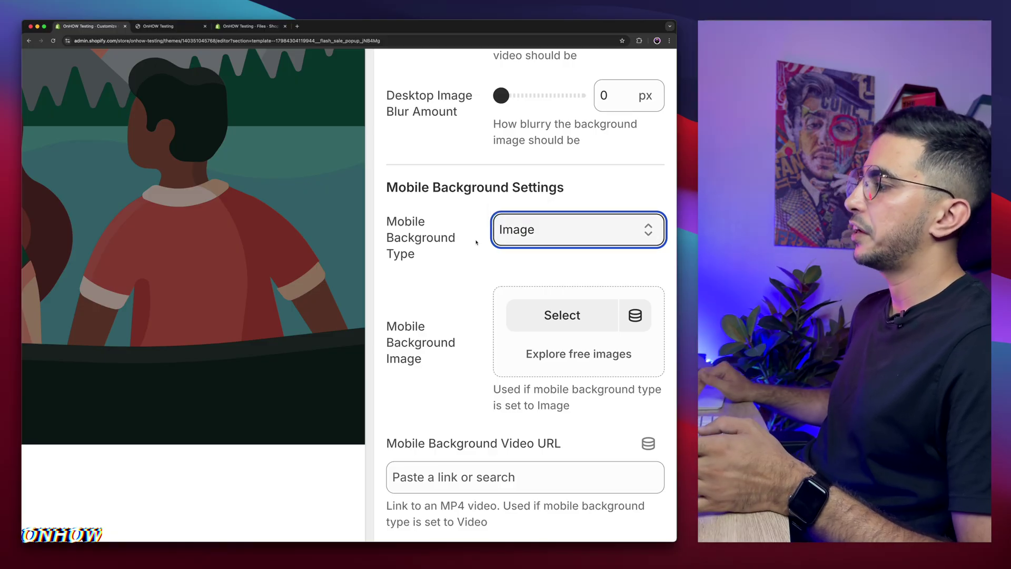
Choose palm-trees-sky_1_-min.jpg from the store's files as the popup's mobile background image.
scroll(476, 243, down, 3)
click(588, 219)
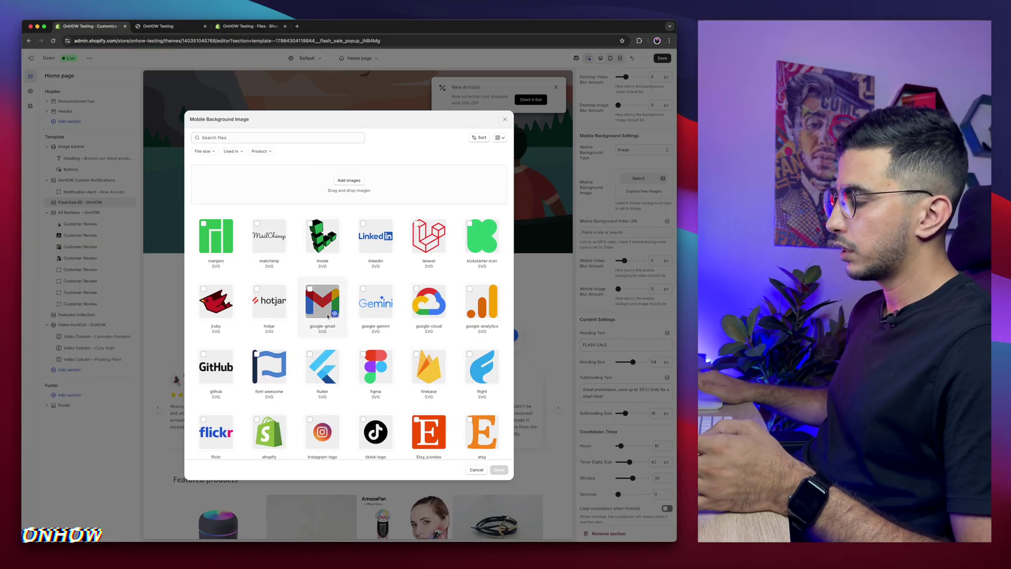
scroll(327, 316, down, 10)
scroll(327, 316, up, 2)
scroll(327, 316, down, 1)
click(375, 283)
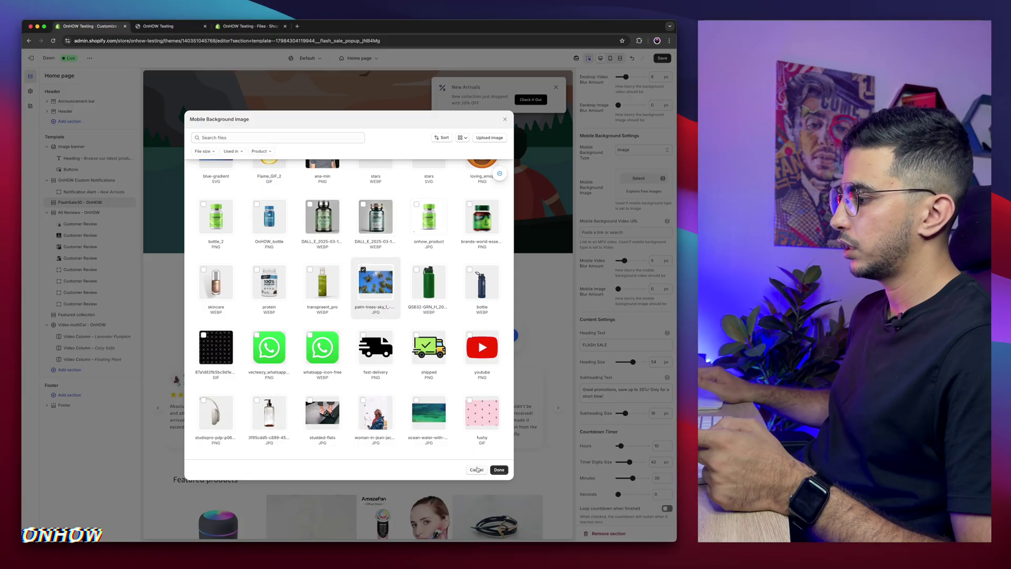
click(499, 470)
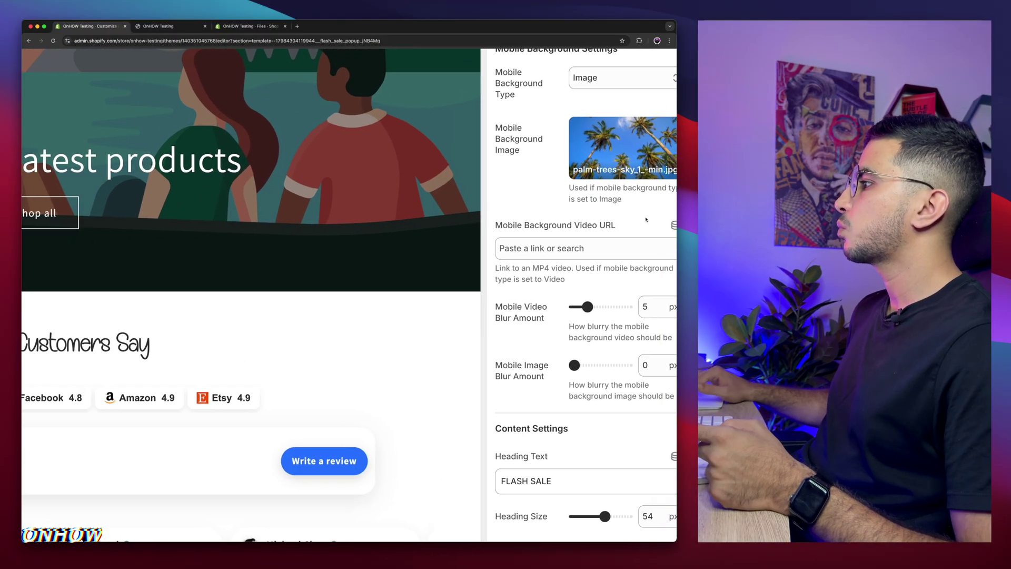
Set the mobile image blur amount to 3 px.
scroll(646, 220, right, 2)
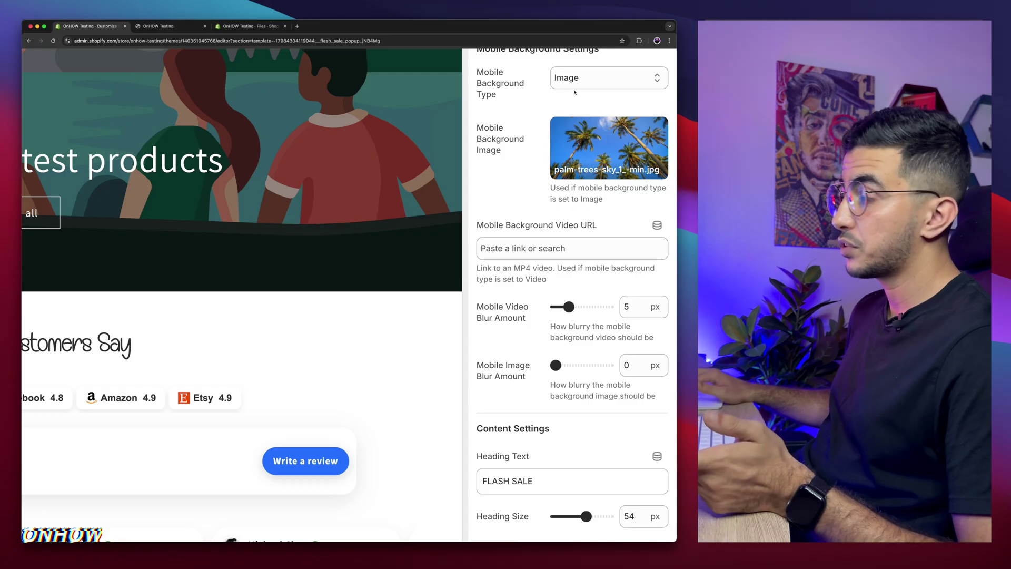
scroll(489, 323, down, 2)
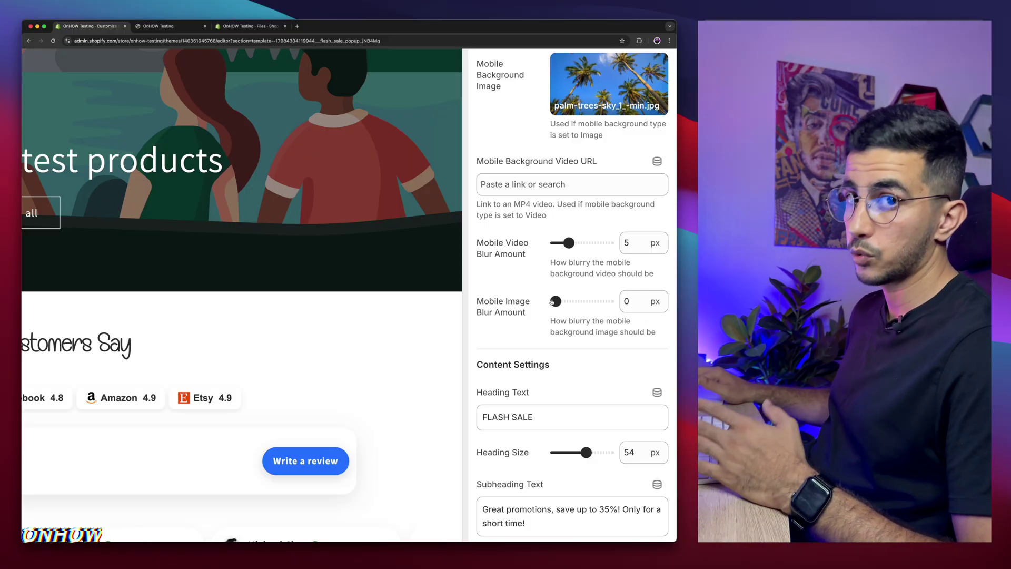
drag(553, 301, 564, 303)
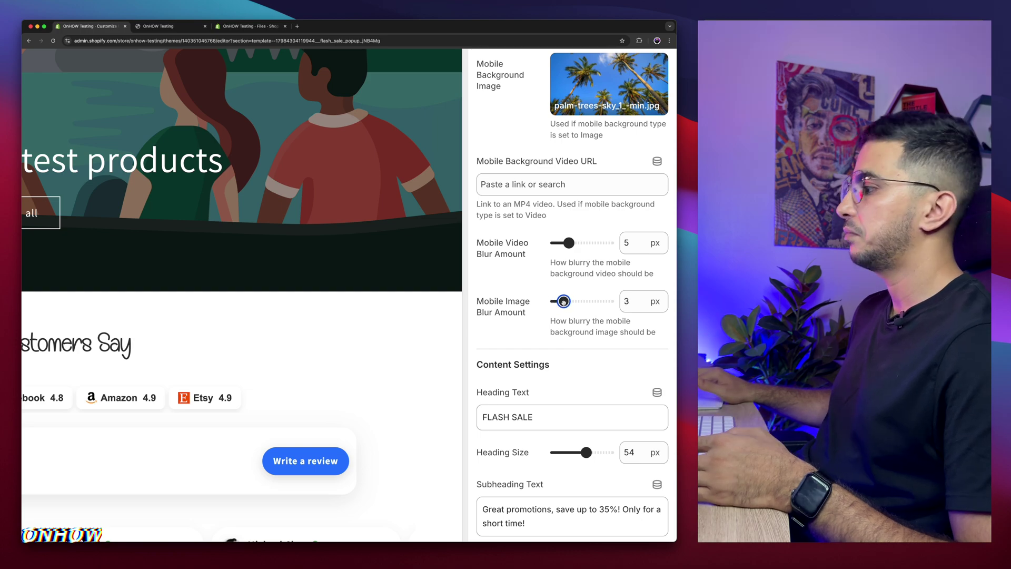
Review the popup's heading and subheading settings and the countdown timer's duration, digit size, loop and hide options.
scroll(516, 349, down, 5)
scroll(516, 349, down, 3)
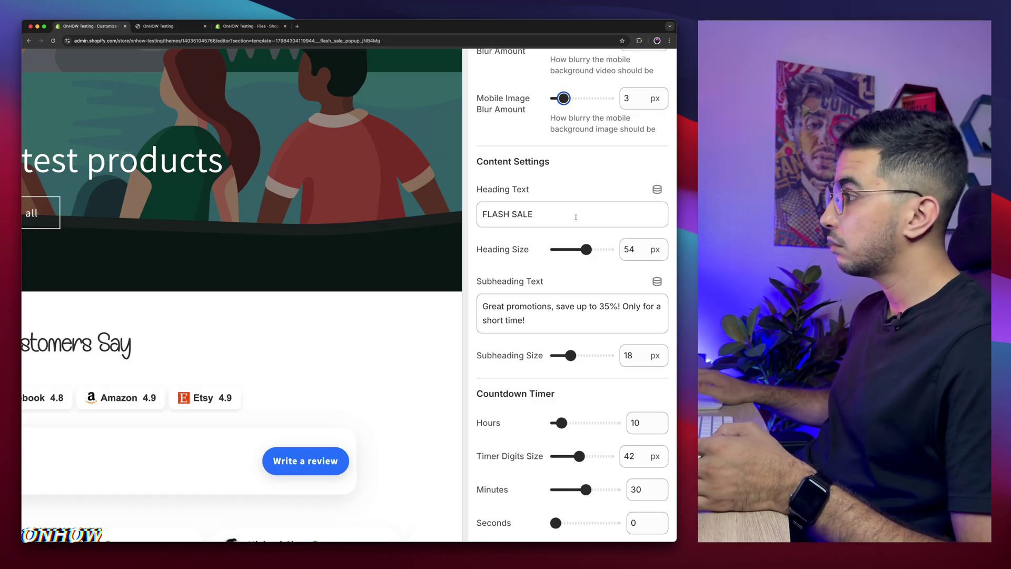
triple_click(576, 217)
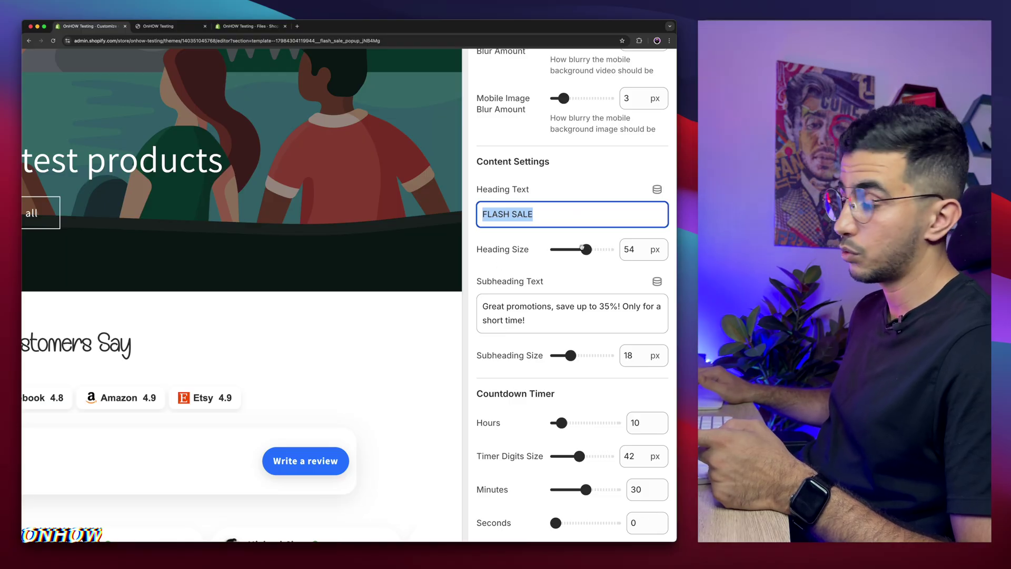
scroll(582, 247, down, 3)
click(533, 242)
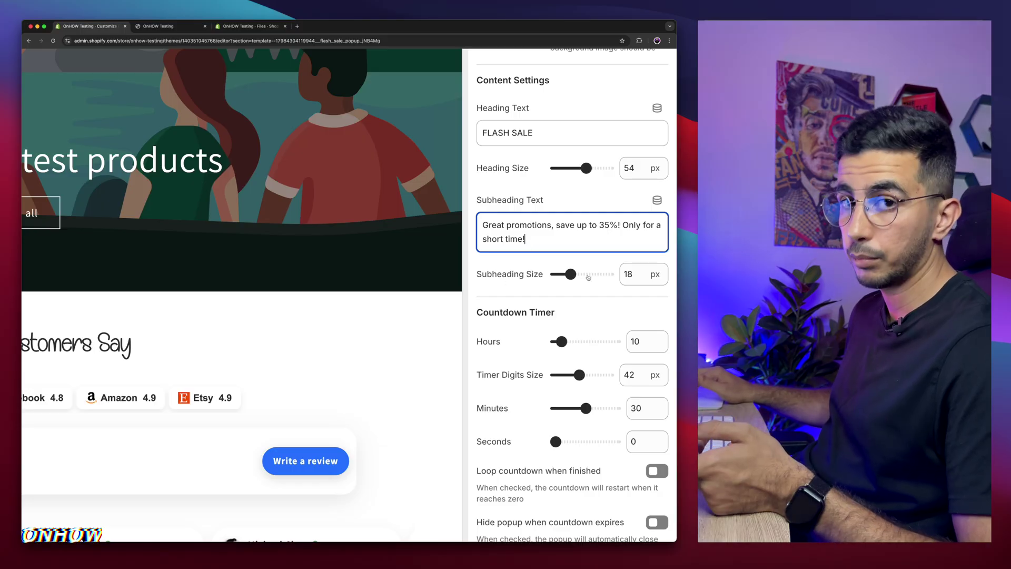
scroll(526, 297, down, 4)
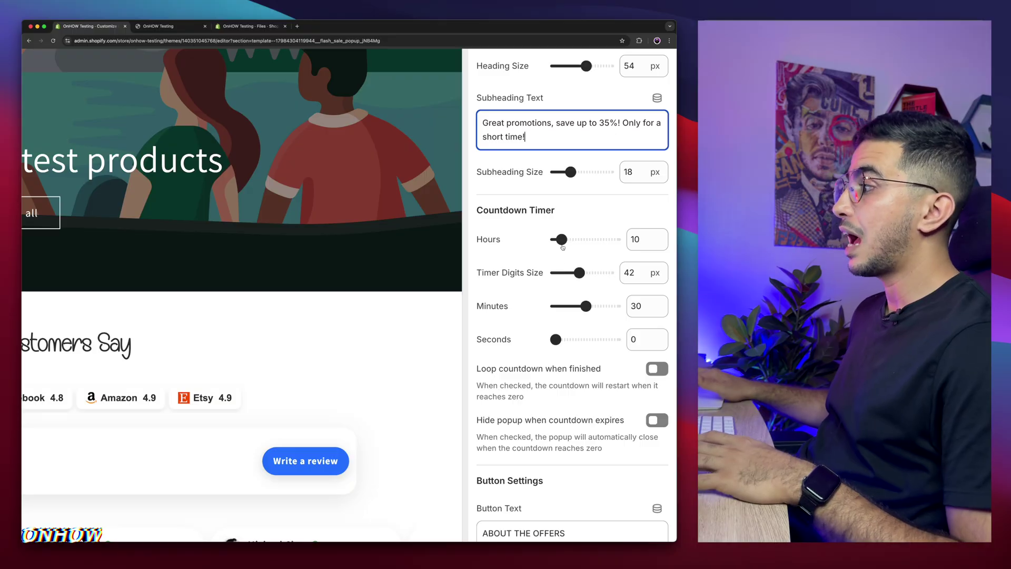
drag(478, 273, 545, 279)
click(486, 272)
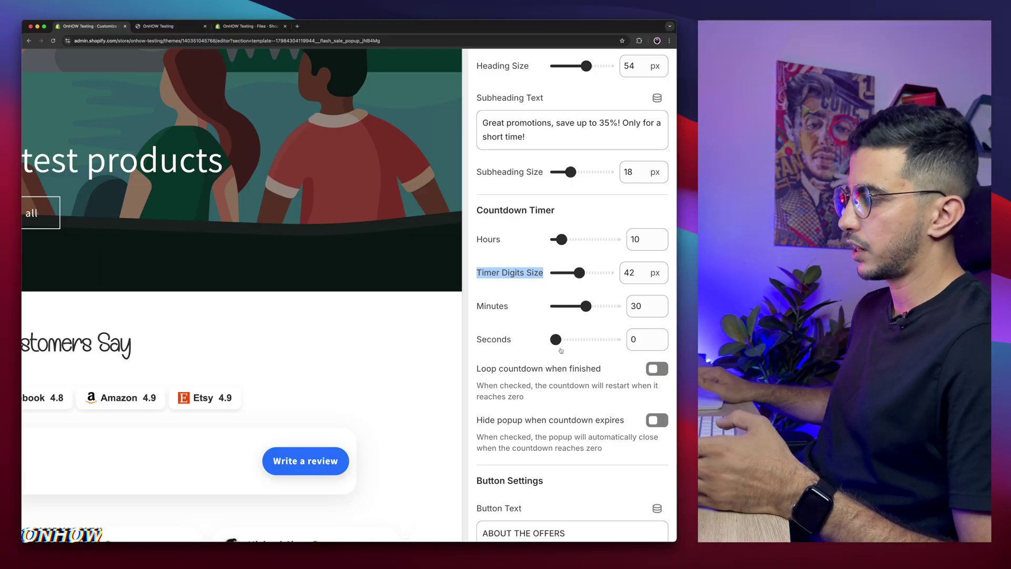
scroll(558, 344, down, 3)
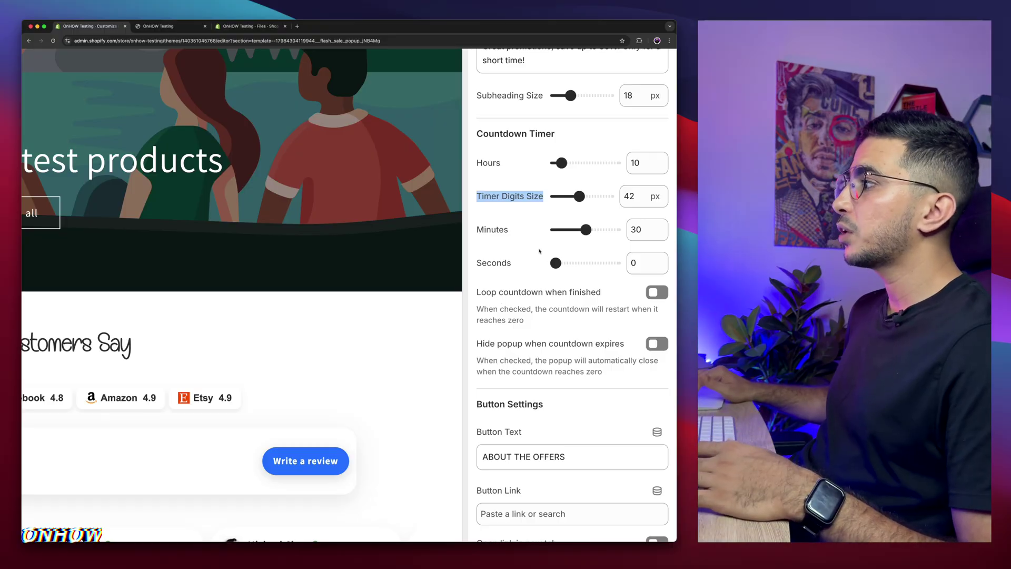
scroll(543, 244, up, 1)
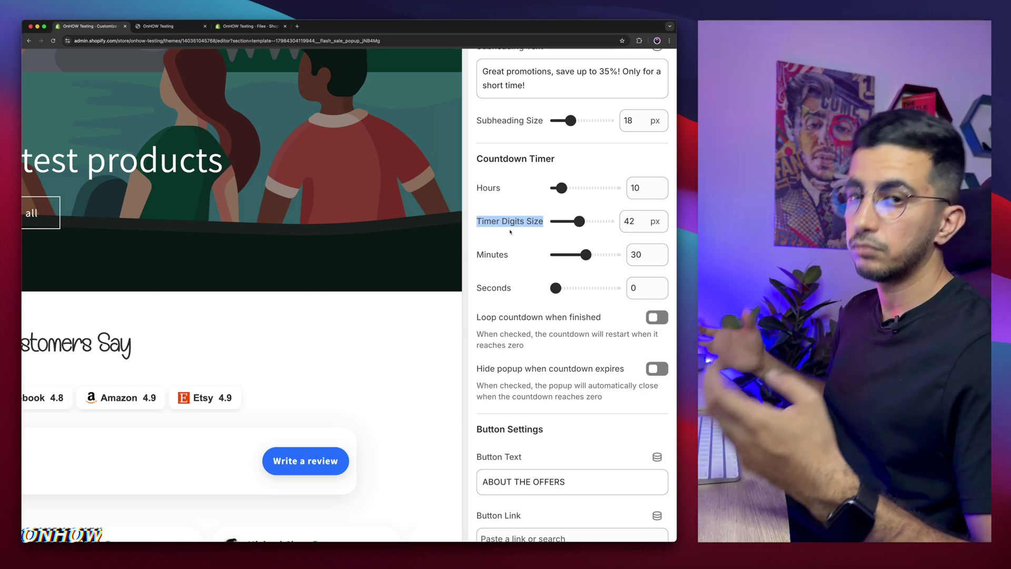
scroll(509, 232, down, 3)
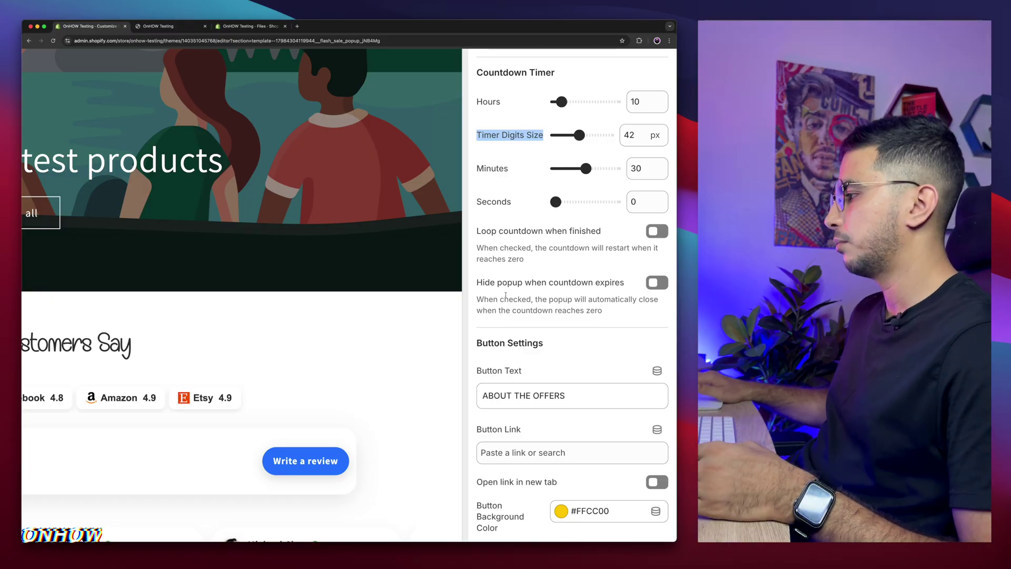
Link the popup's button to the Jewelry collection and make the link open in a new tab.
scroll(506, 294, down, 5)
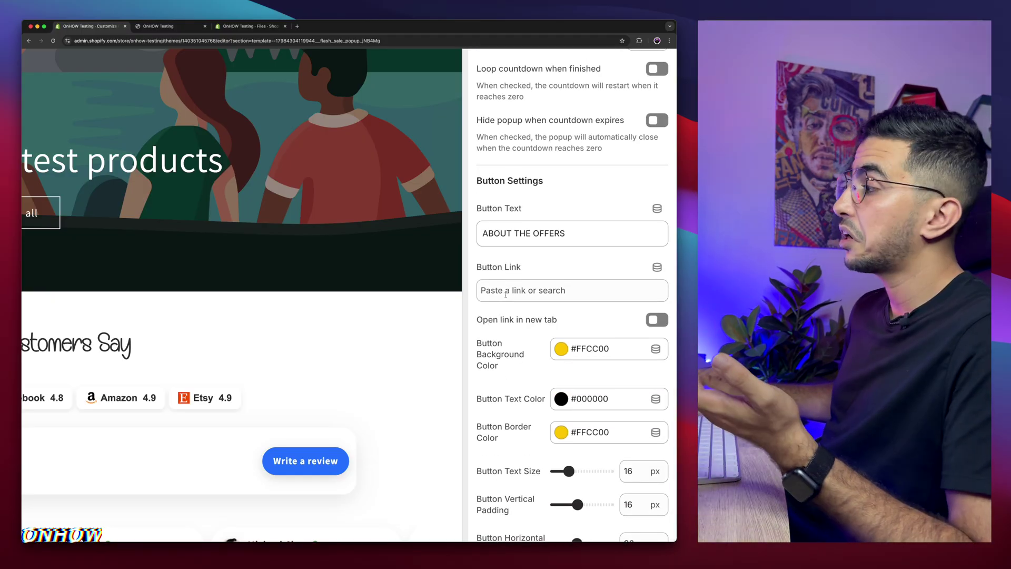
scroll(505, 295, up, 2)
scroll(506, 295, down, 3)
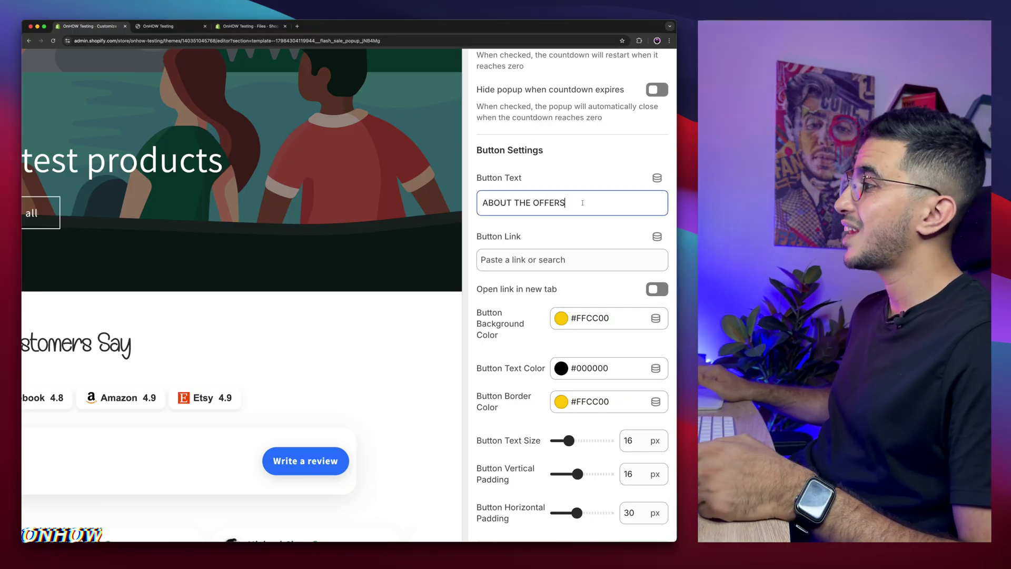
drag(582, 203, 451, 205)
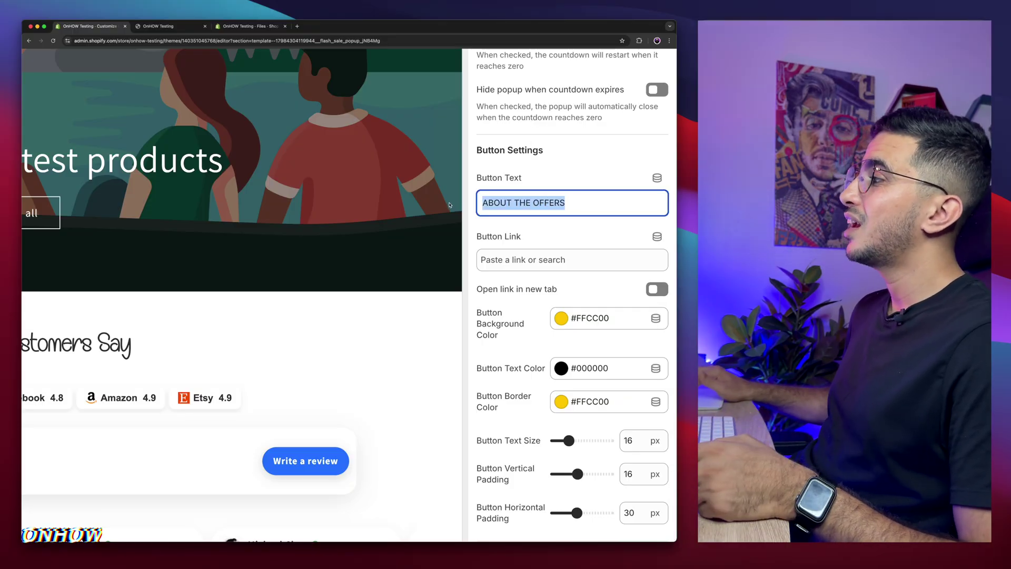
click(589, 203)
click(569, 260)
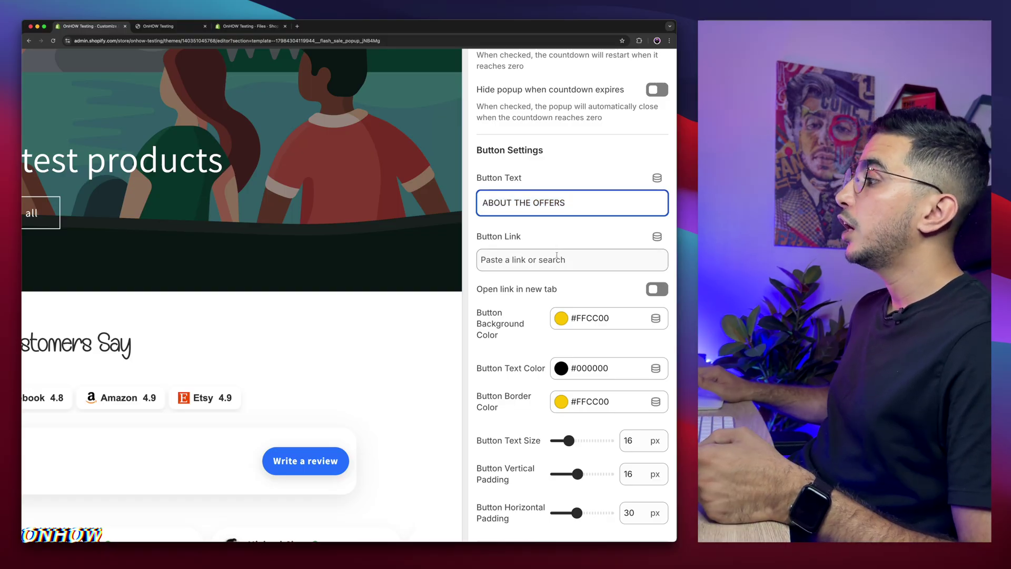
click(565, 90)
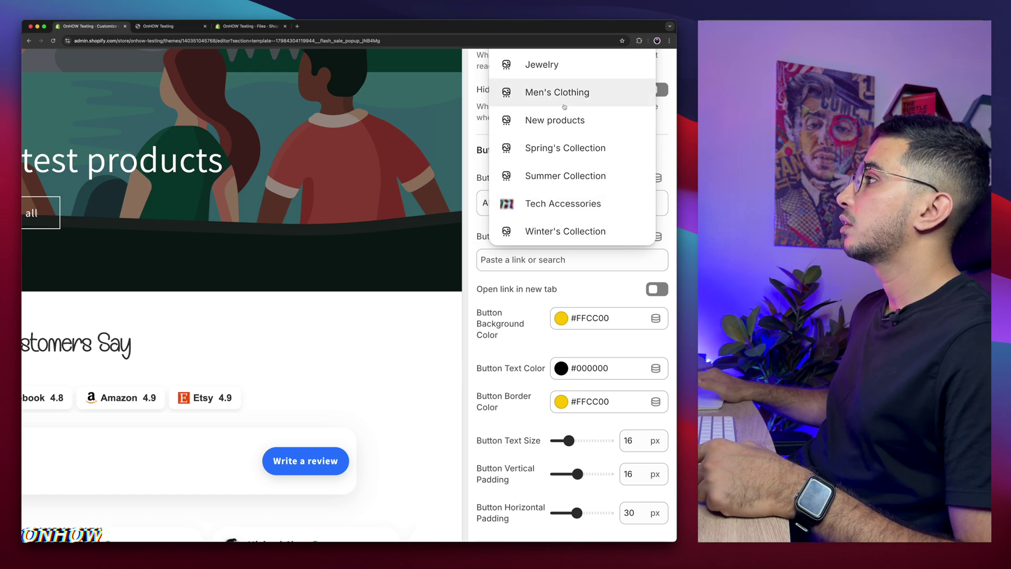
scroll(557, 92, up, 1)
click(542, 86)
scroll(520, 319, down, 1)
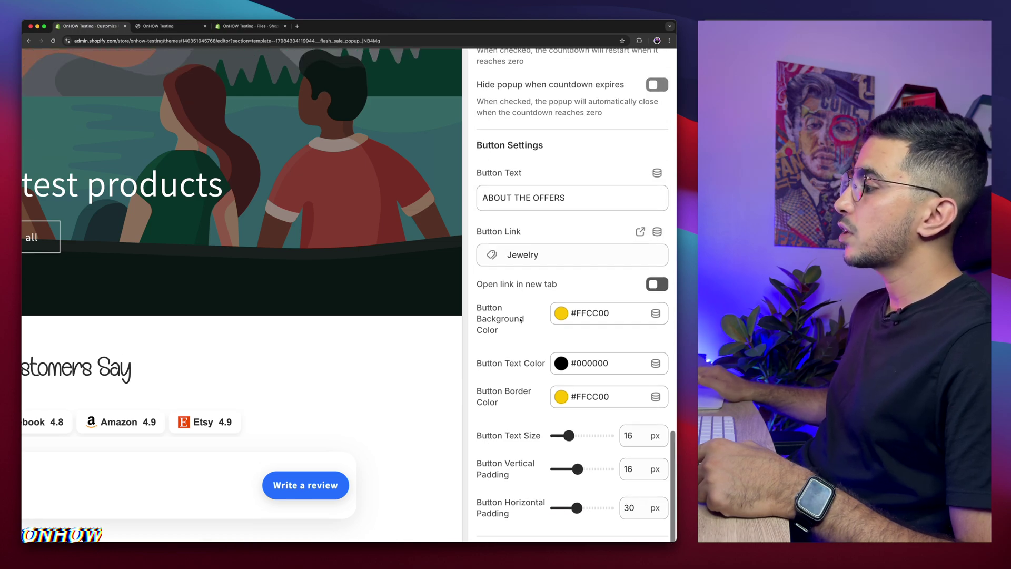
click(657, 286)
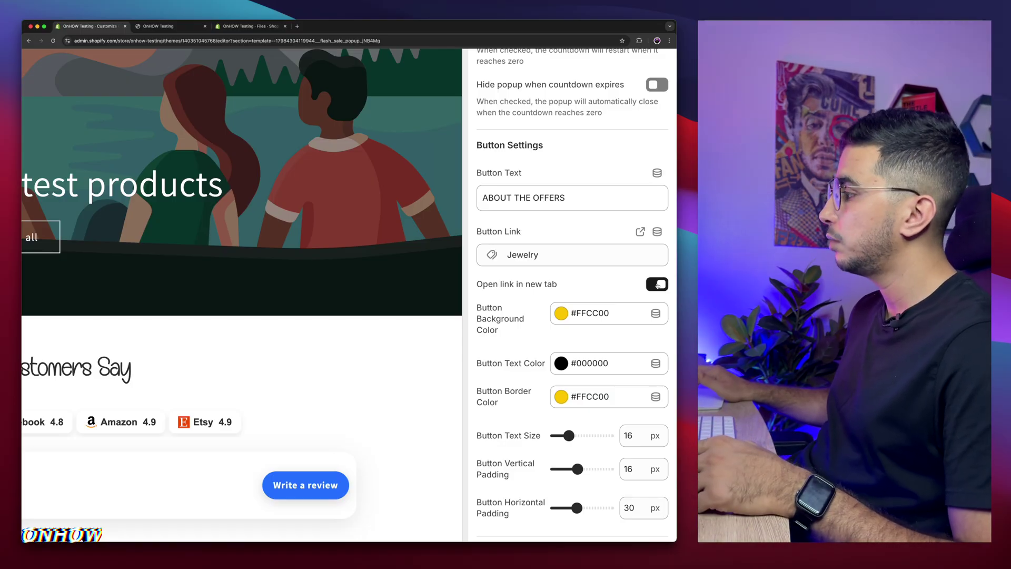
Set the popup button's background color to the light cyan #19E0FF.
scroll(514, 262, down, 3)
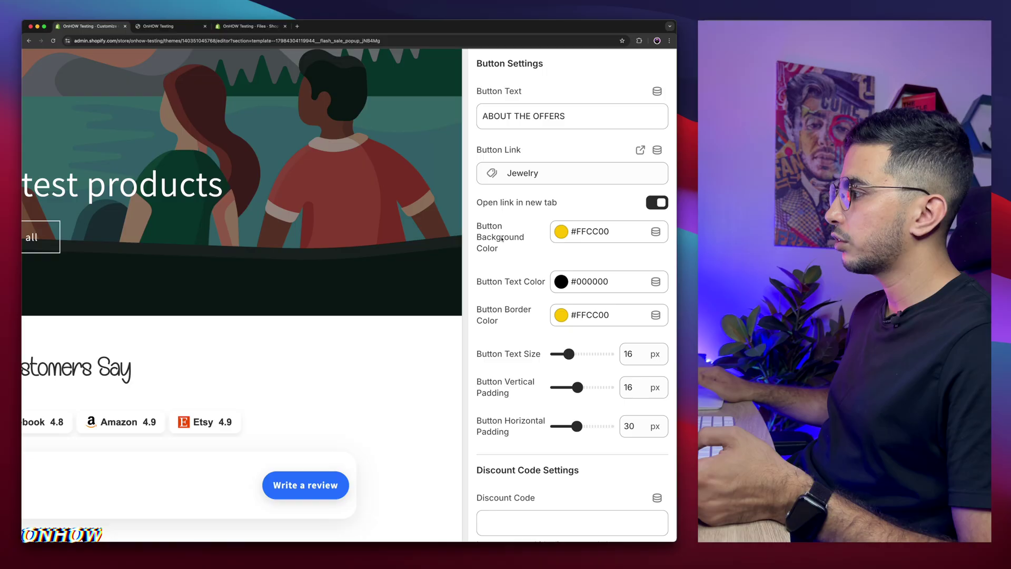
click(561, 232)
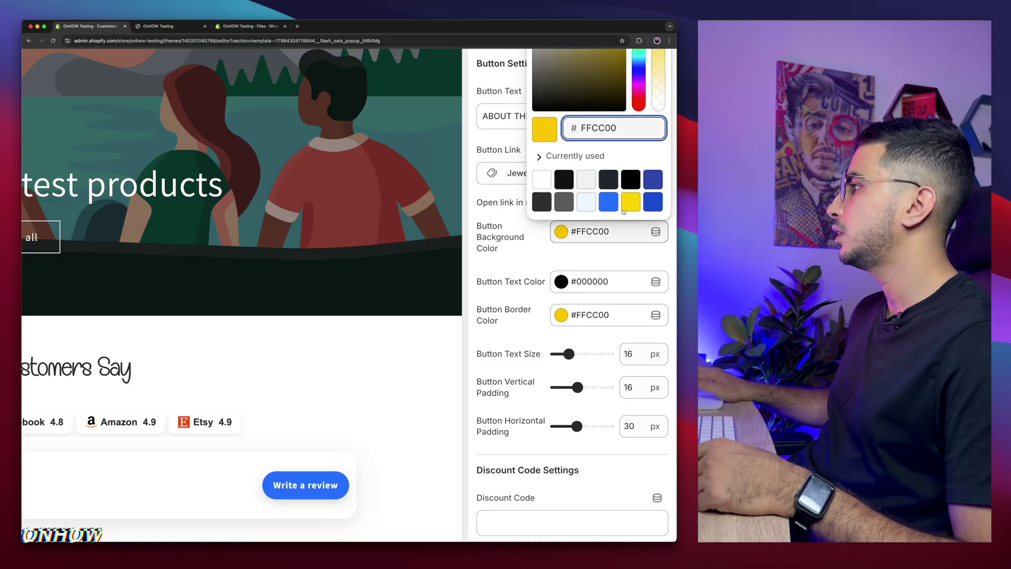
click(609, 202)
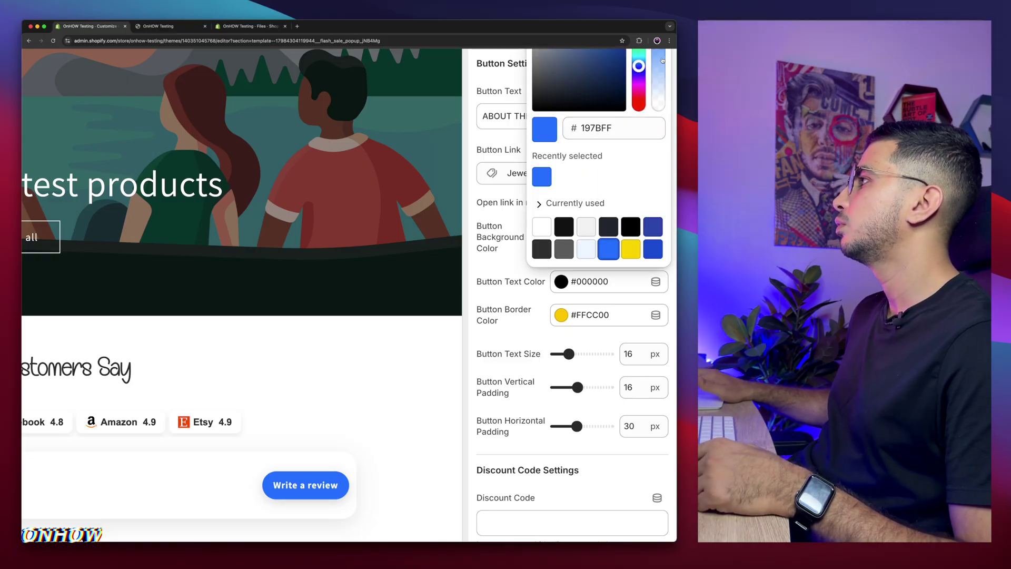
drag(642, 64, 640, 60)
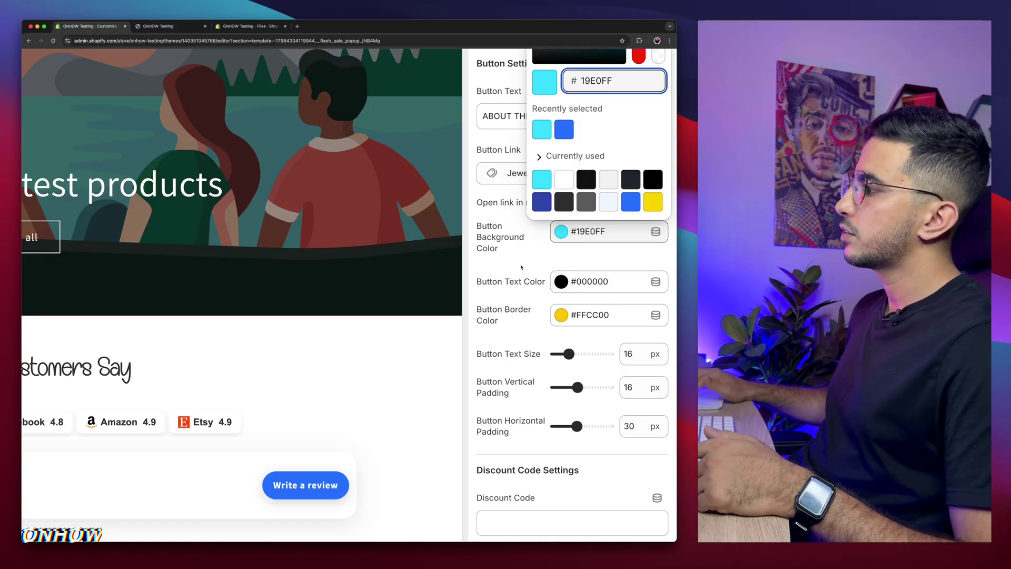
click(500, 317)
Set the popup button's border color to the recently used blue #197BFF.
click(503, 289)
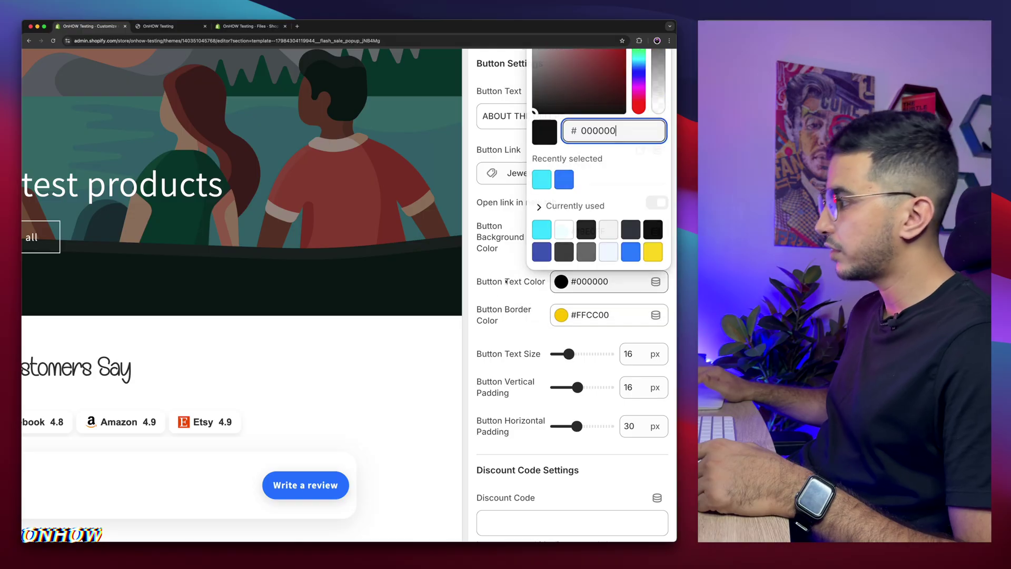
click(490, 347)
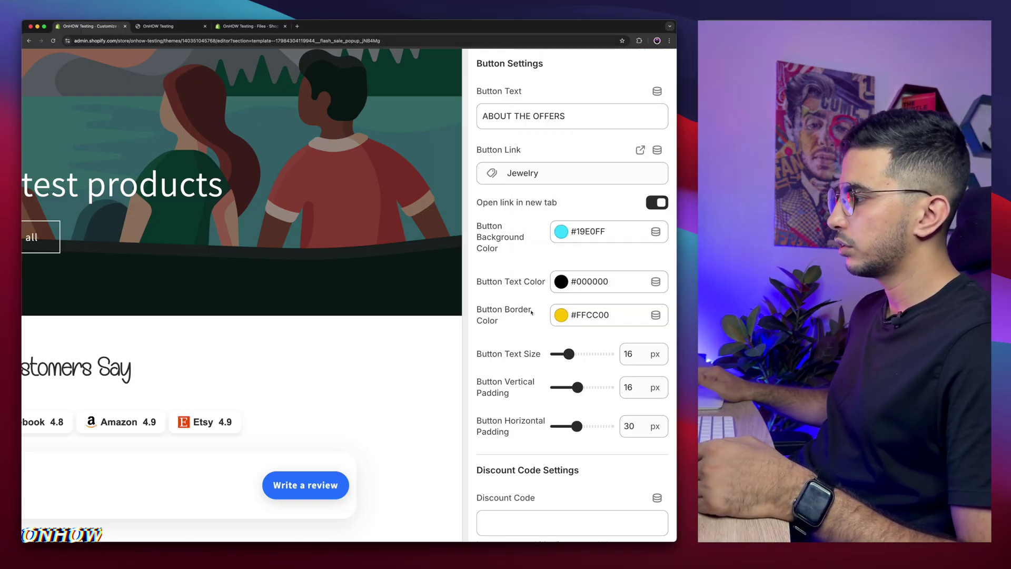
click(571, 314)
click(563, 219)
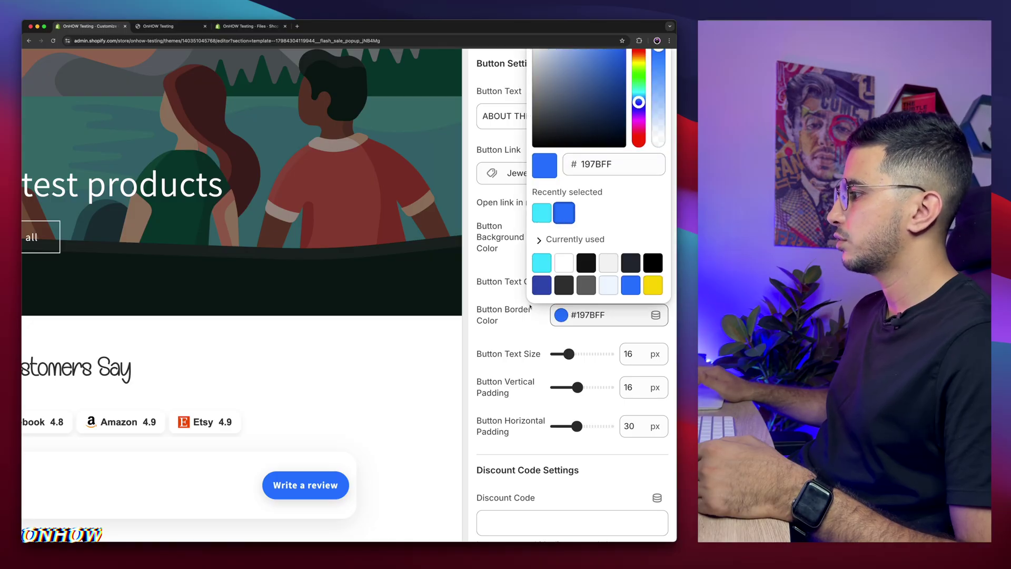
click(500, 330)
Enter "discount" as the popup's discount code.
scroll(500, 330, down, 2)
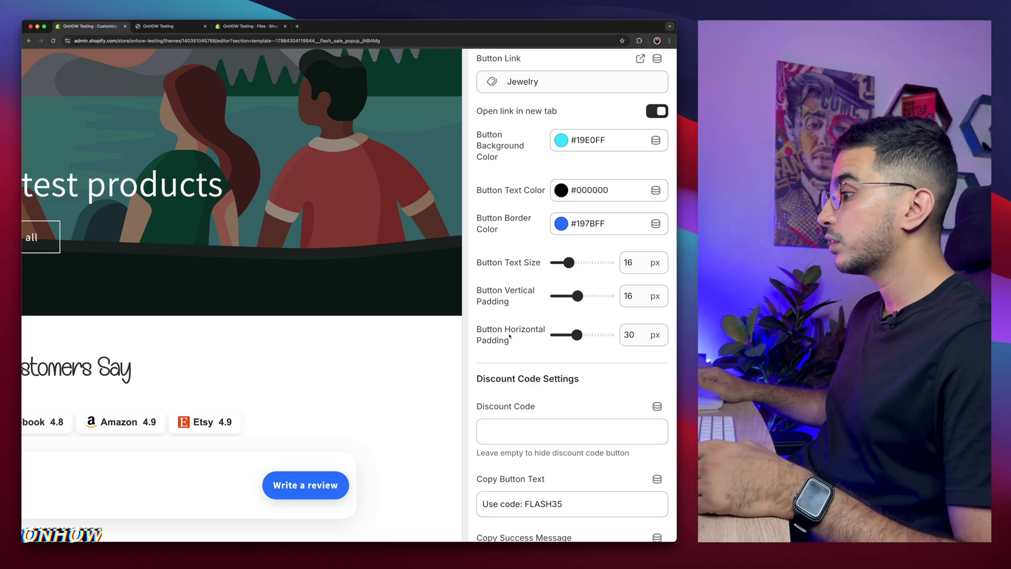
scroll(527, 337, up, 5)
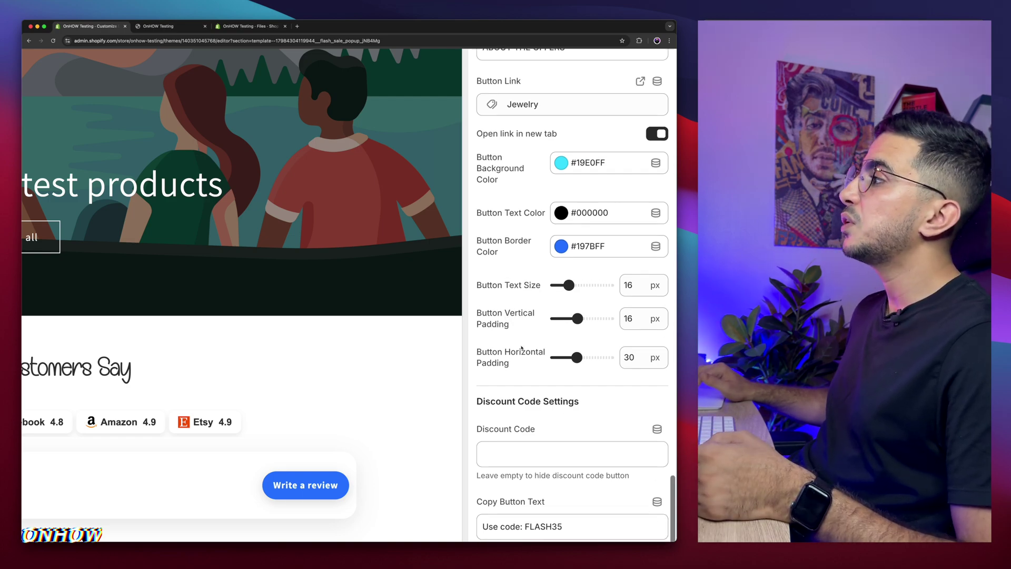
scroll(545, 301, down, 6)
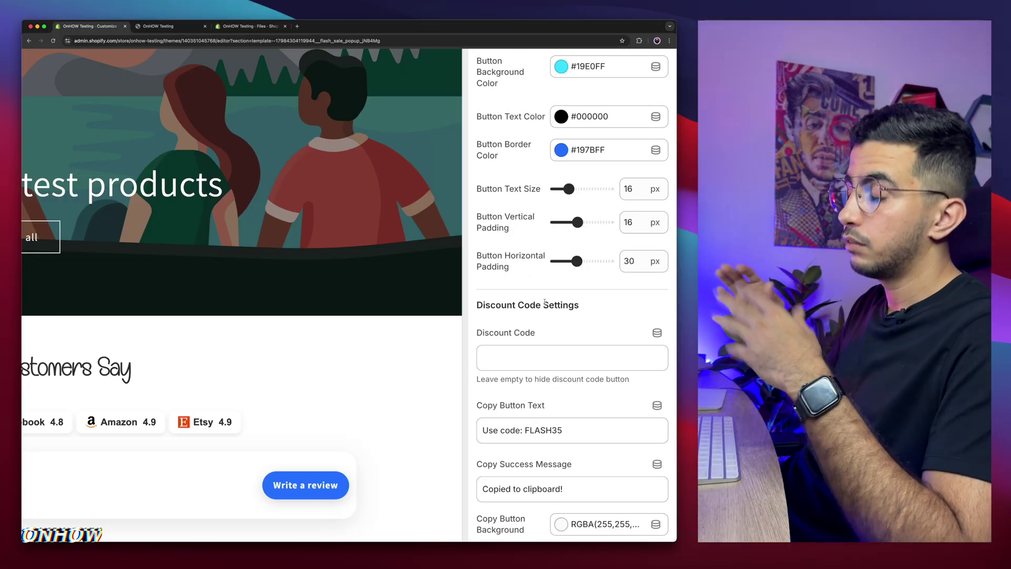
scroll(544, 302, down, 3)
scroll(545, 301, up, 2)
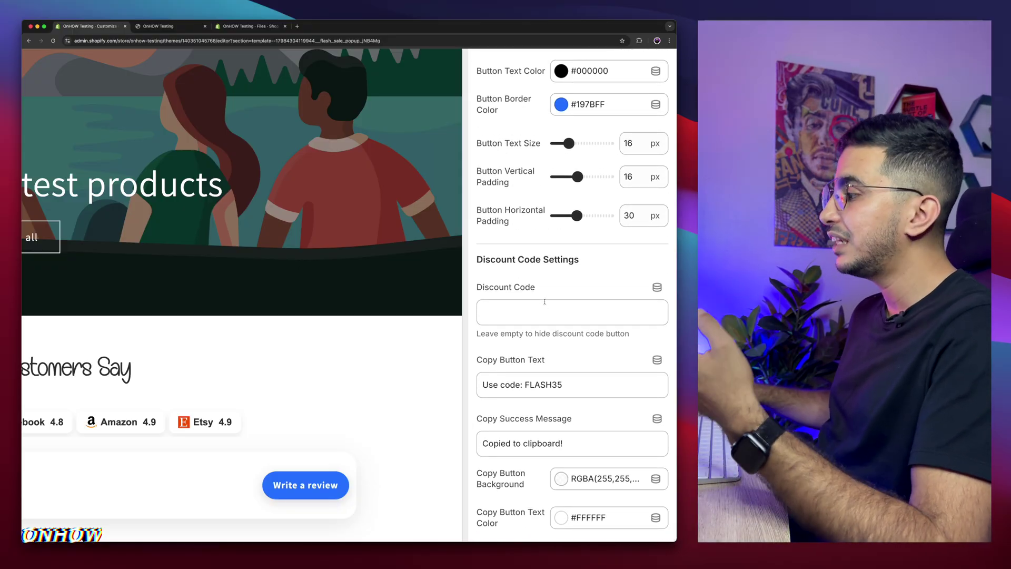
scroll(545, 301, down, 2)
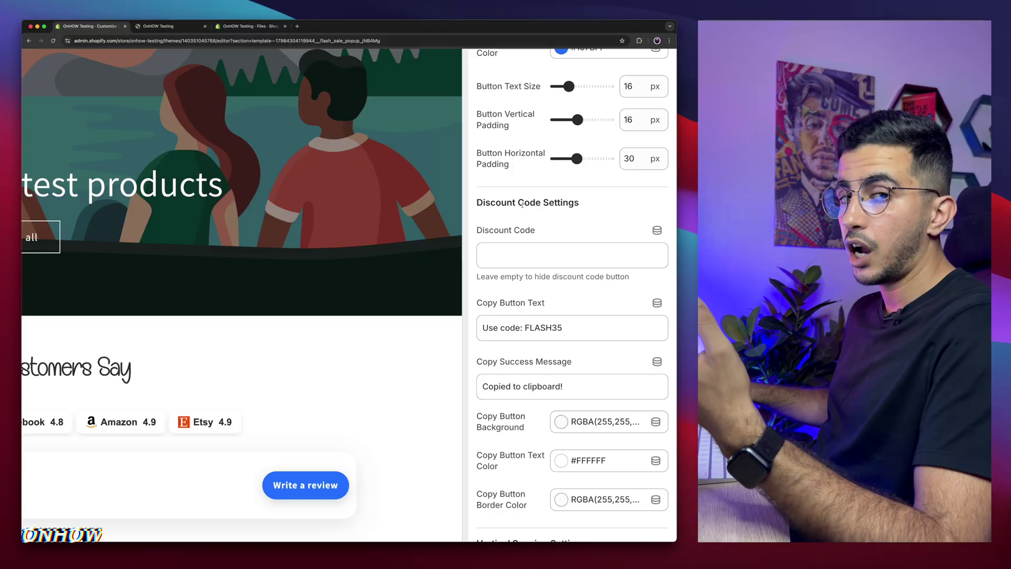
click(525, 245)
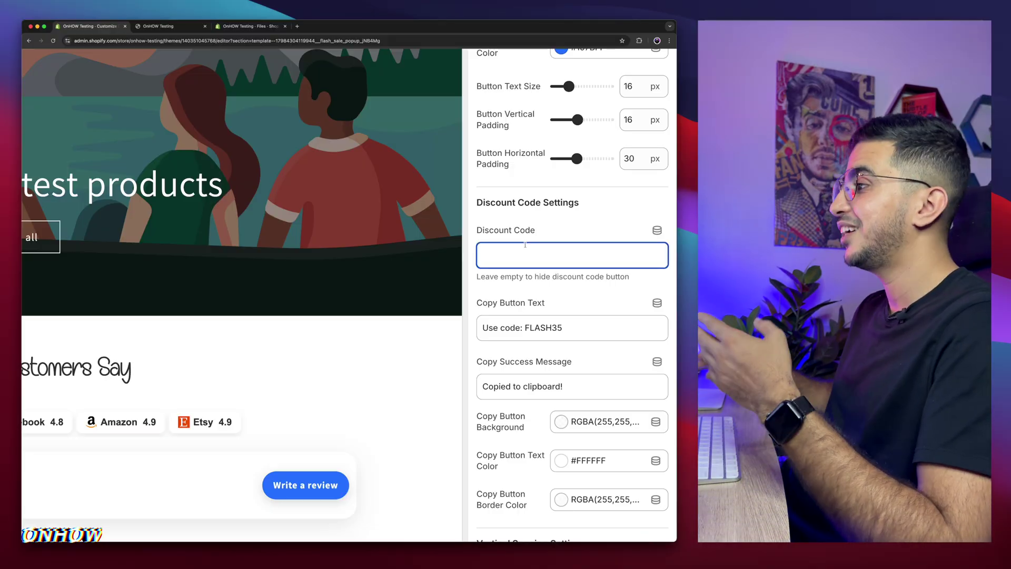
text(diswcount)
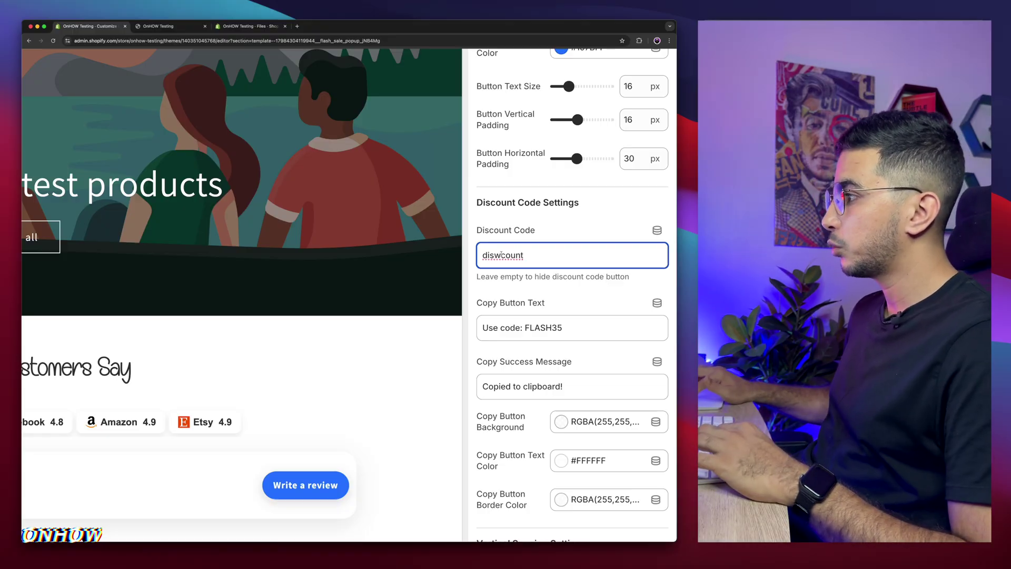
key(BackSpace)
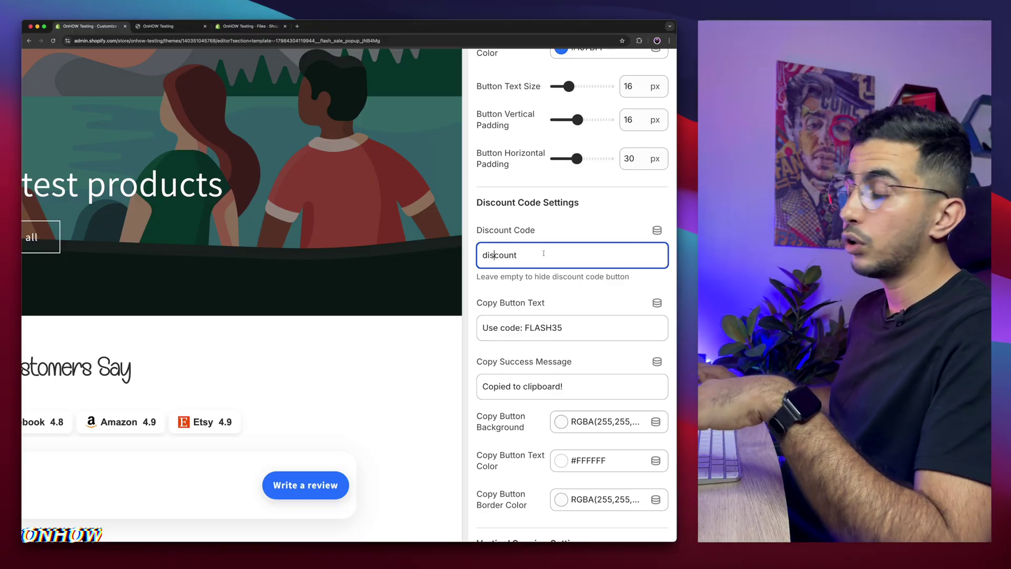
key(super+a)
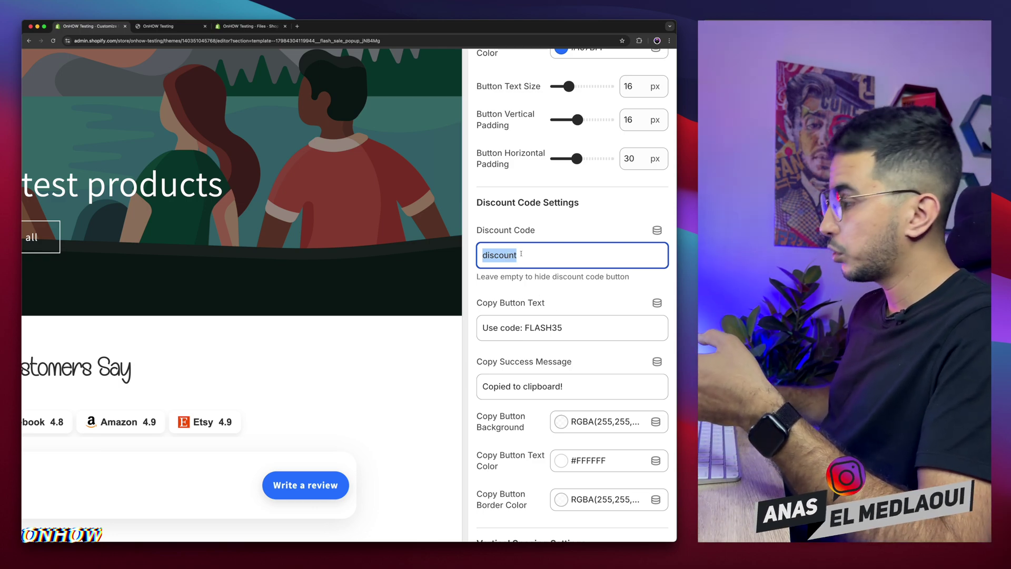
key(BackSpace)
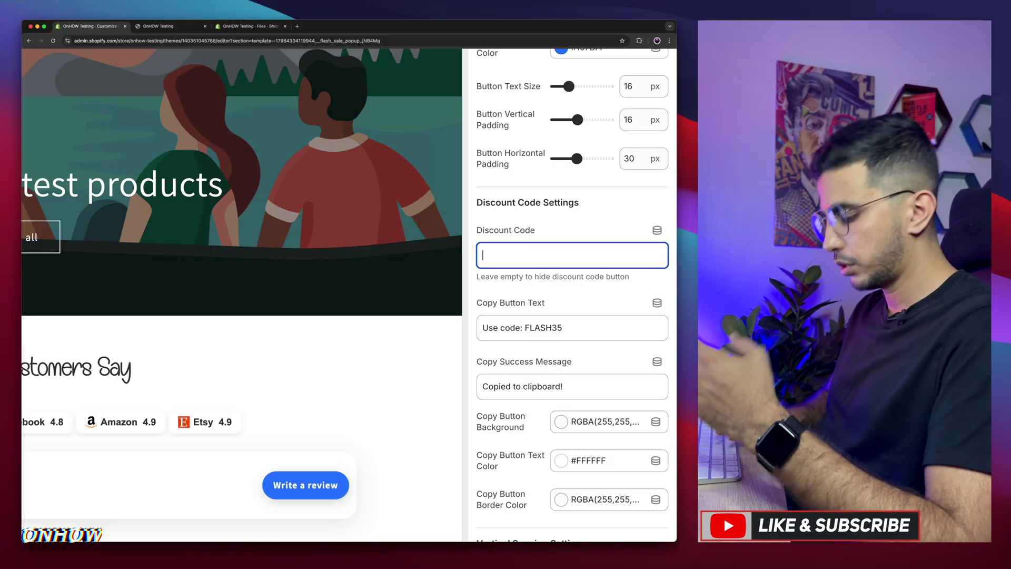
text(discount)
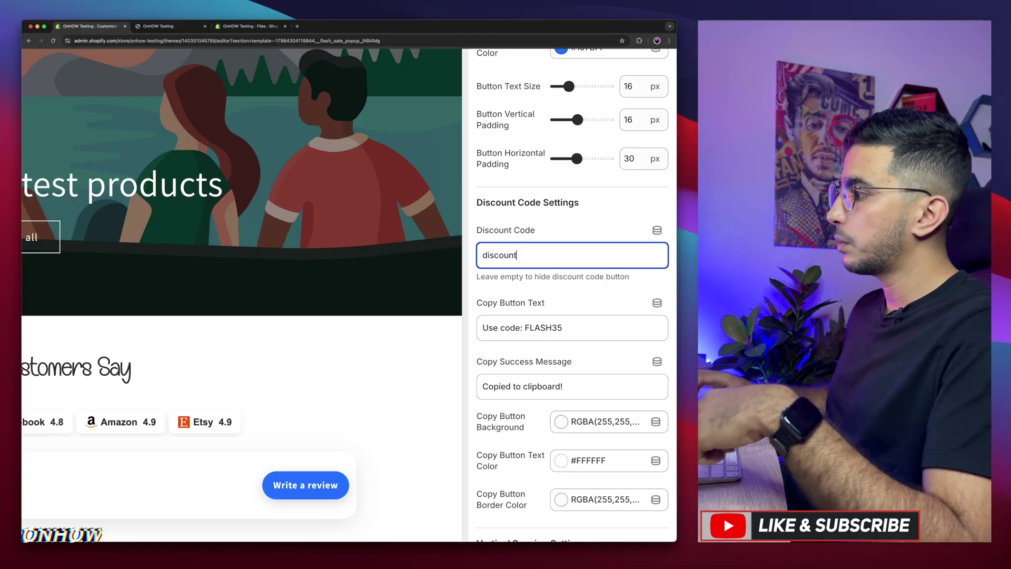
Replace the code in the copy button's text so that it reads "Use code: DISCOUNT".
scroll(526, 263, down, 3)
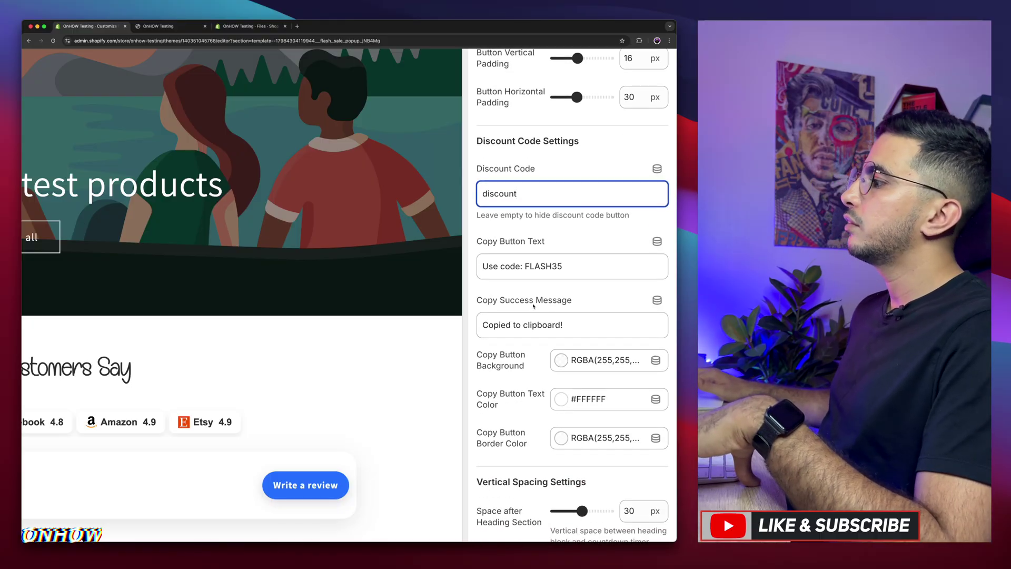
triple_click(526, 266)
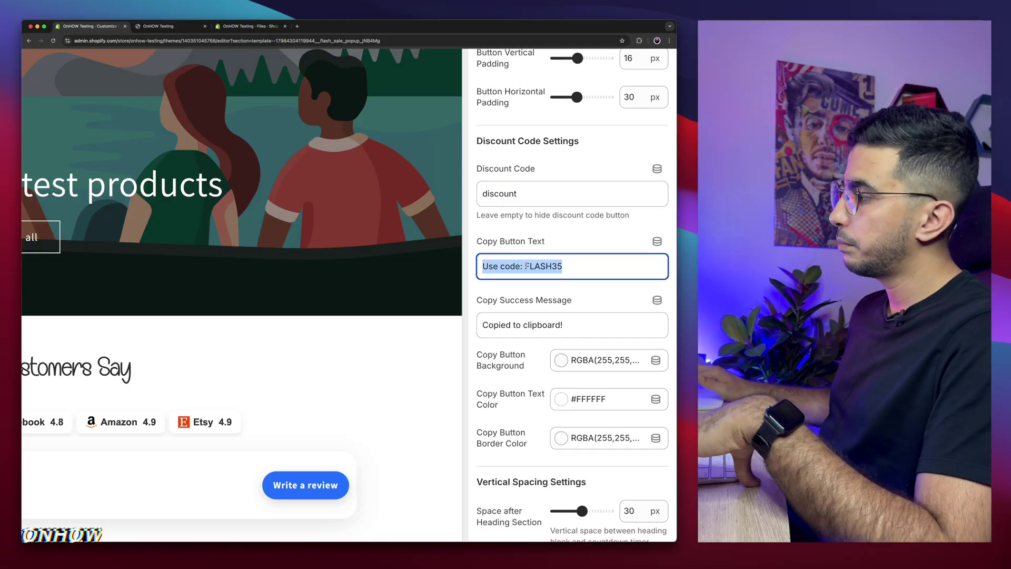
click(525, 265)
drag(526, 266, 561, 266)
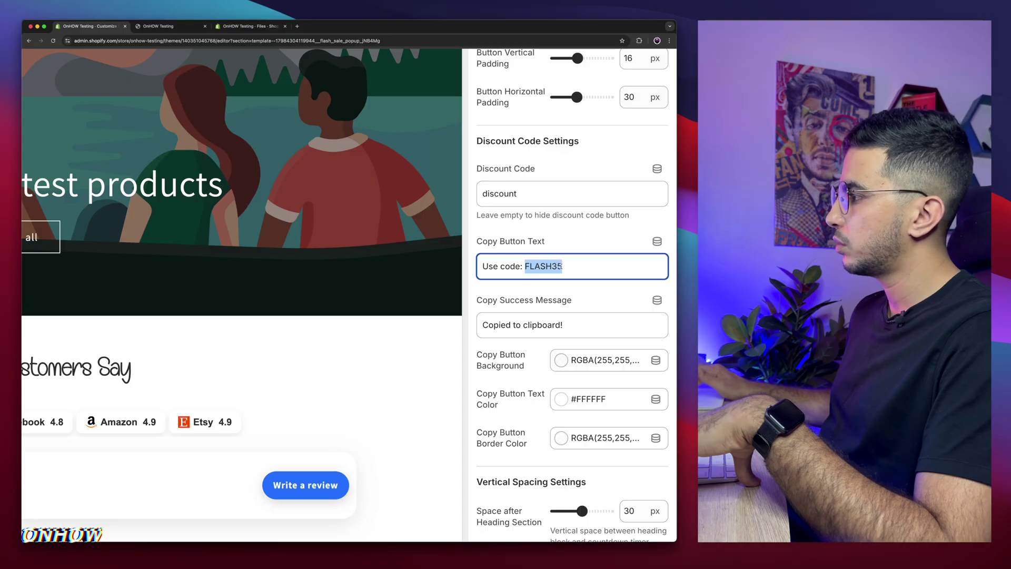
text(DISCOUNT)
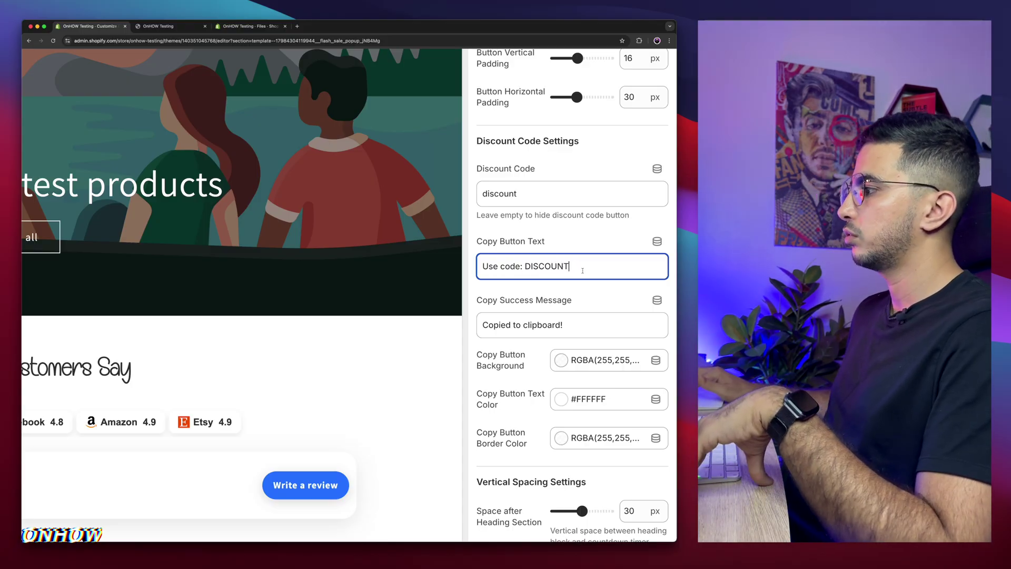
Review the popup's copy success message, copy button colors, vertical spacing and section padding settings.
scroll(513, 311, down, 3)
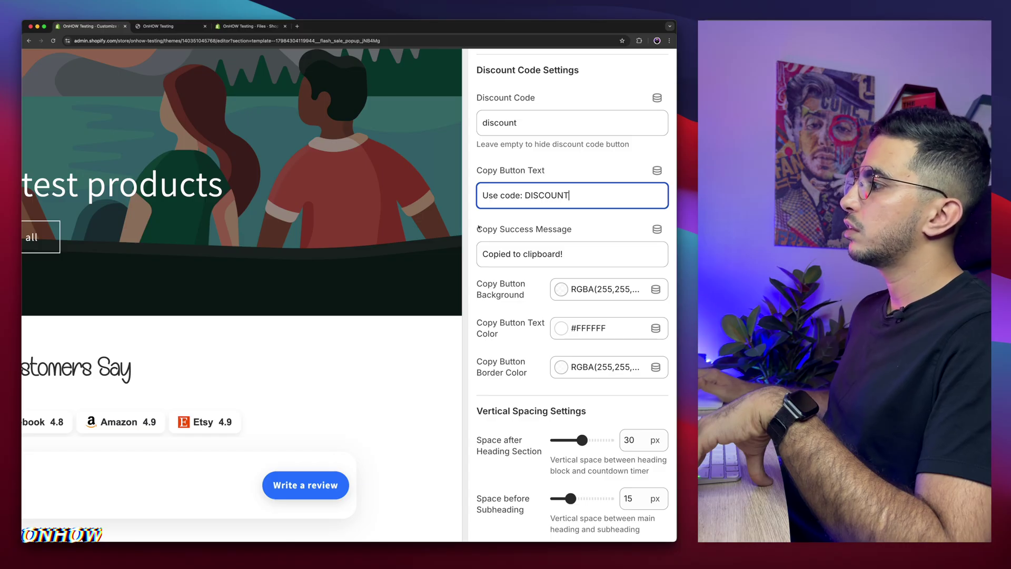
drag(478, 228, 607, 240)
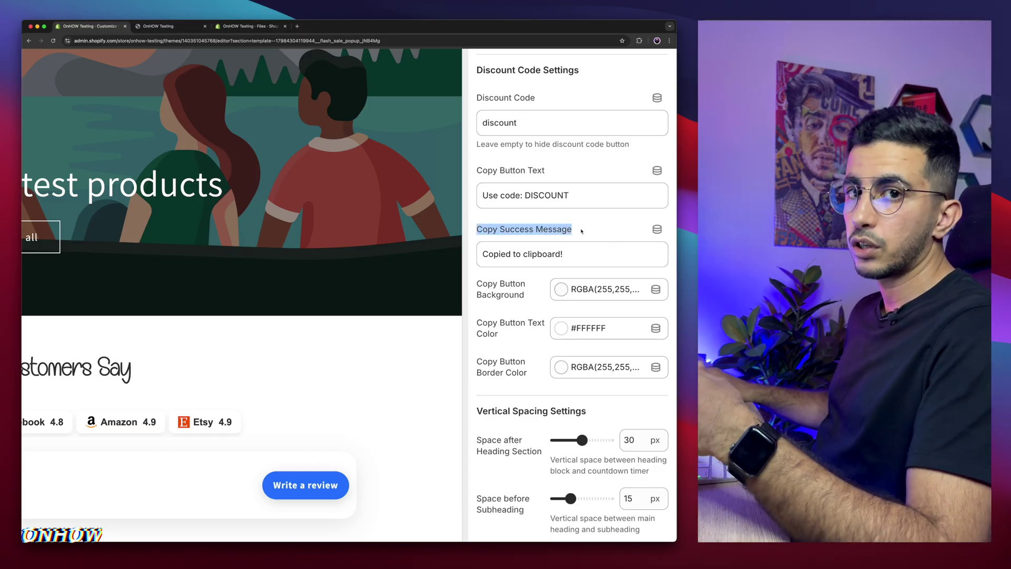
click(566, 252)
key(super+a)
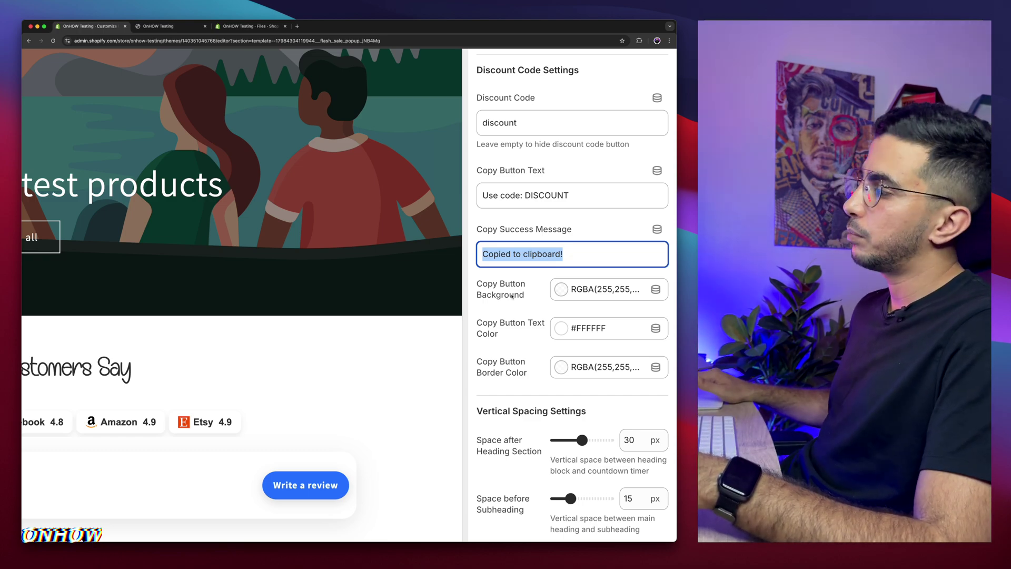
scroll(522, 284, down, 2)
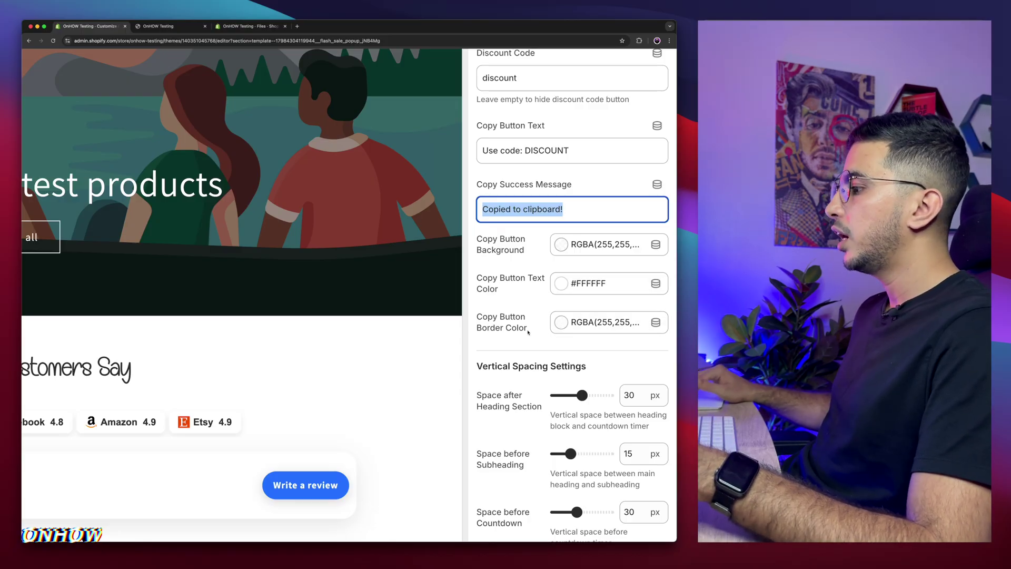
scroll(527, 332, down, 1)
scroll(504, 330, down, 2)
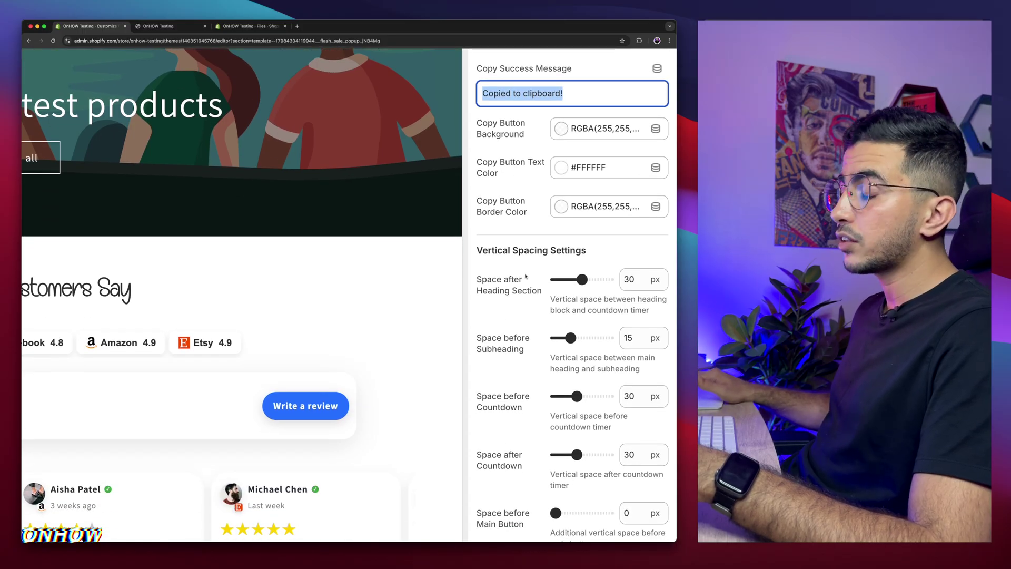
scroll(525, 276, down, 2)
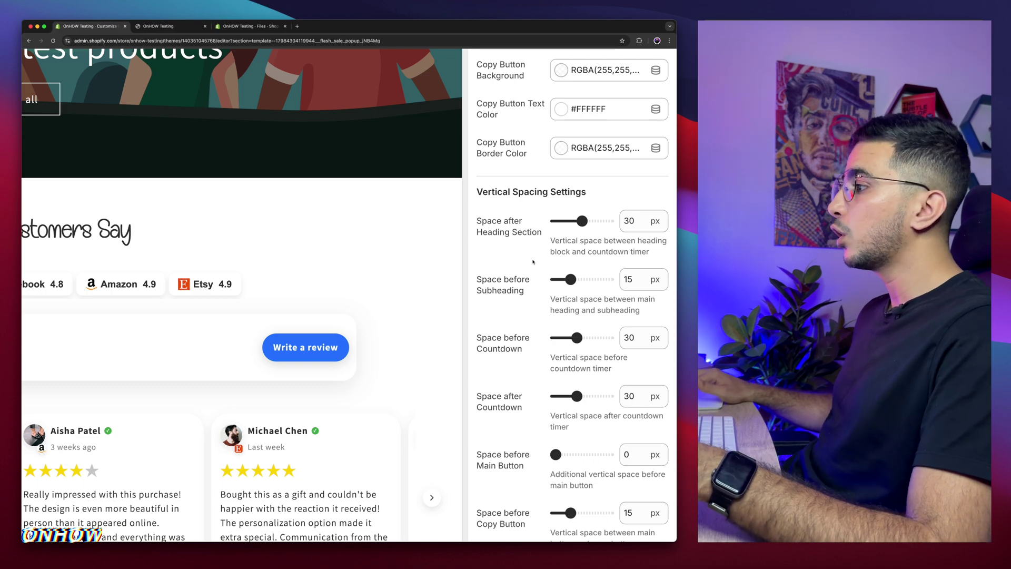
scroll(519, 298, down, 4)
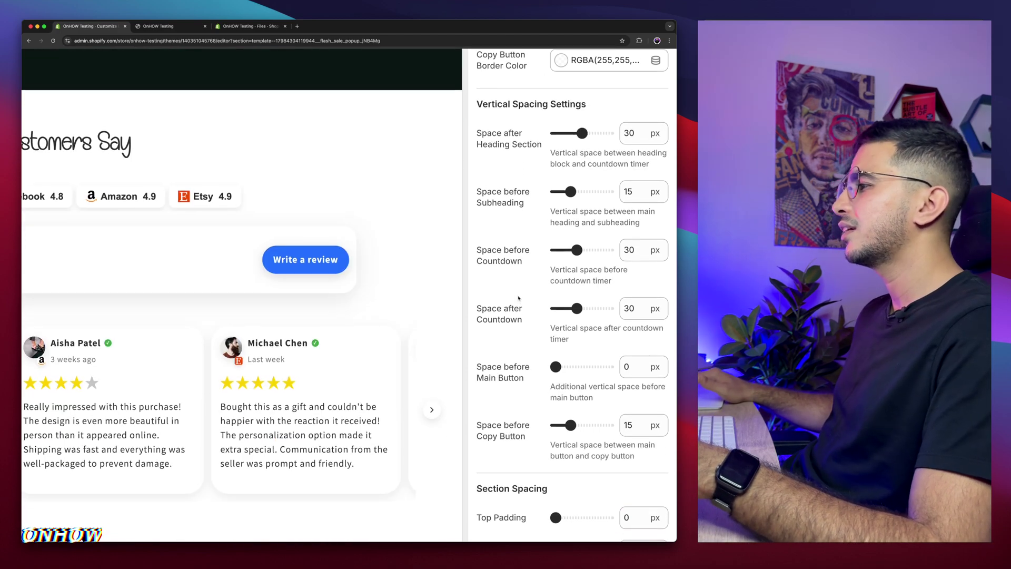
scroll(497, 272, down, 2)
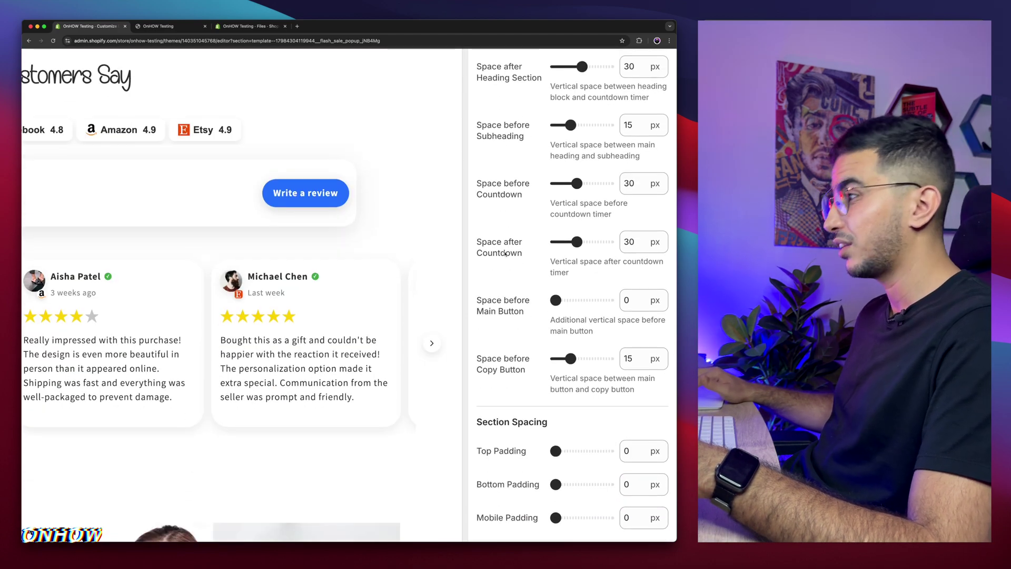
scroll(511, 317, down, 2)
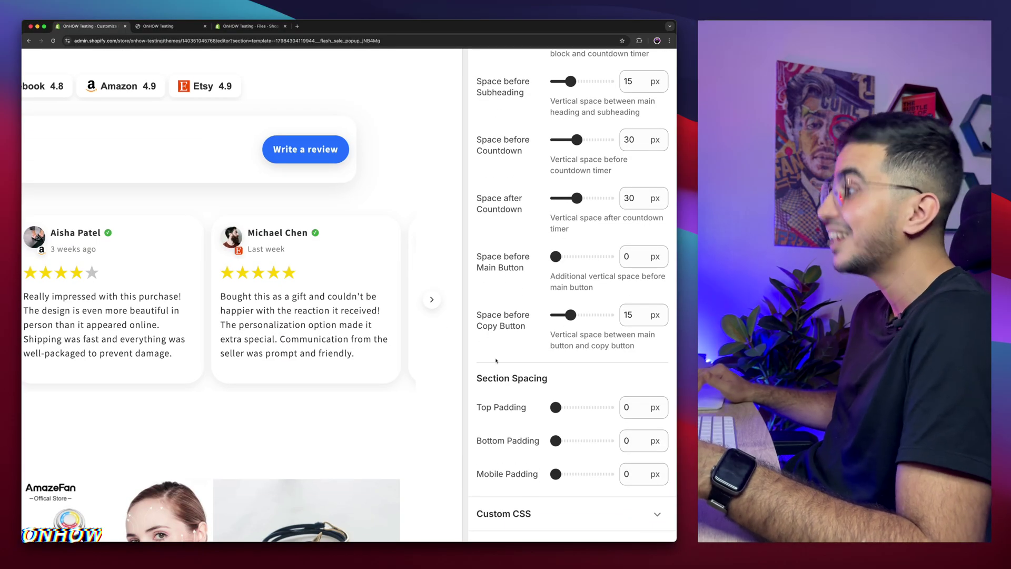
scroll(500, 347, down, 1)
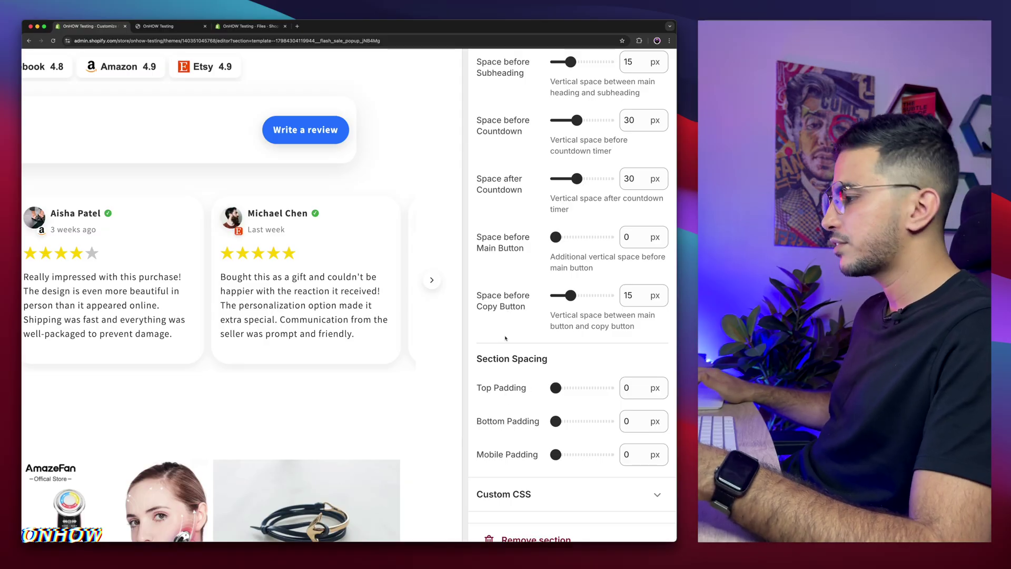
Save the flash sale popup's settings on the home page.
key(super+0)
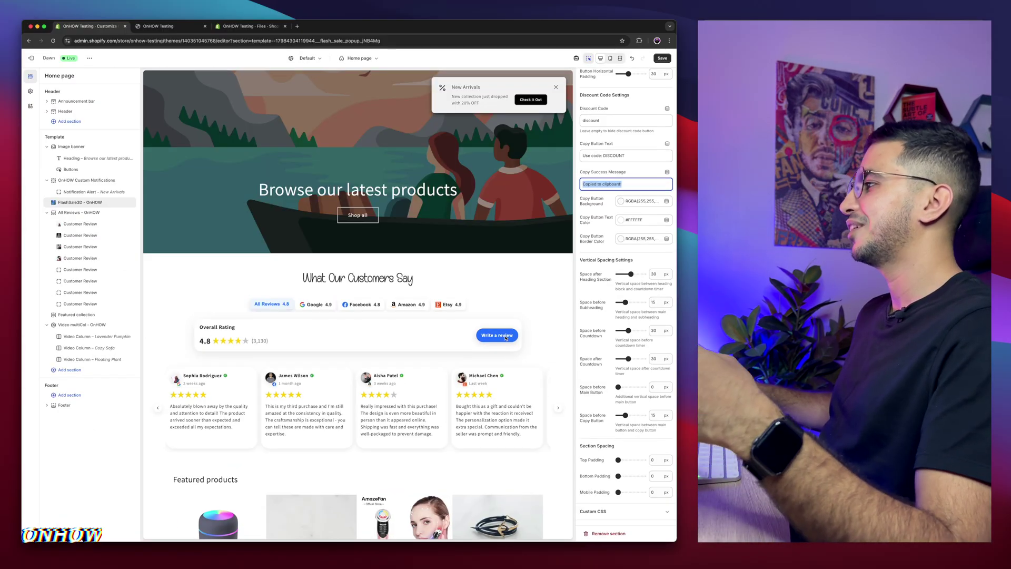
click(667, 57)
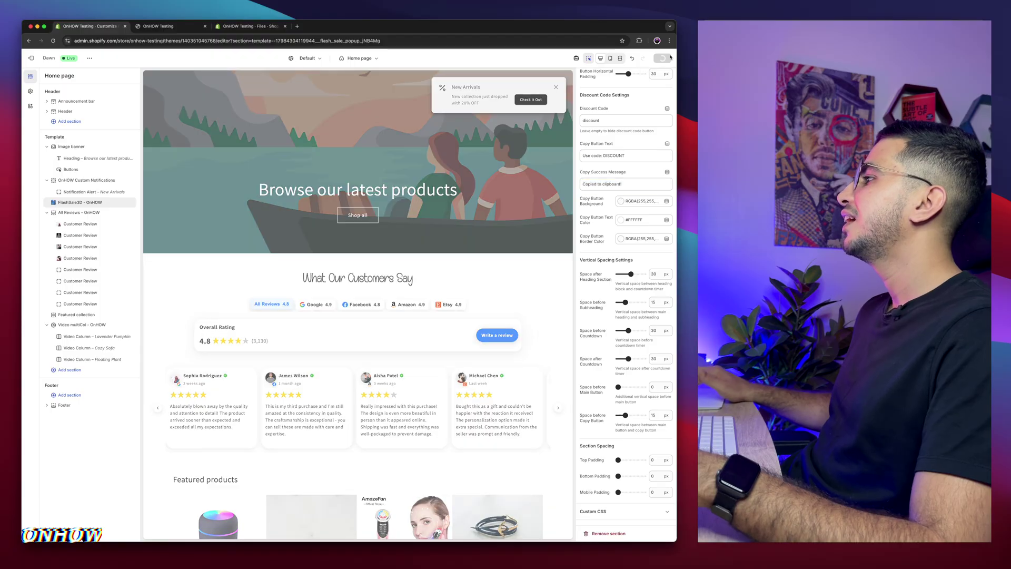
scroll(610, 250, up, 1)
scroll(609, 251, up, 2)
scroll(390, 260, up, 3)
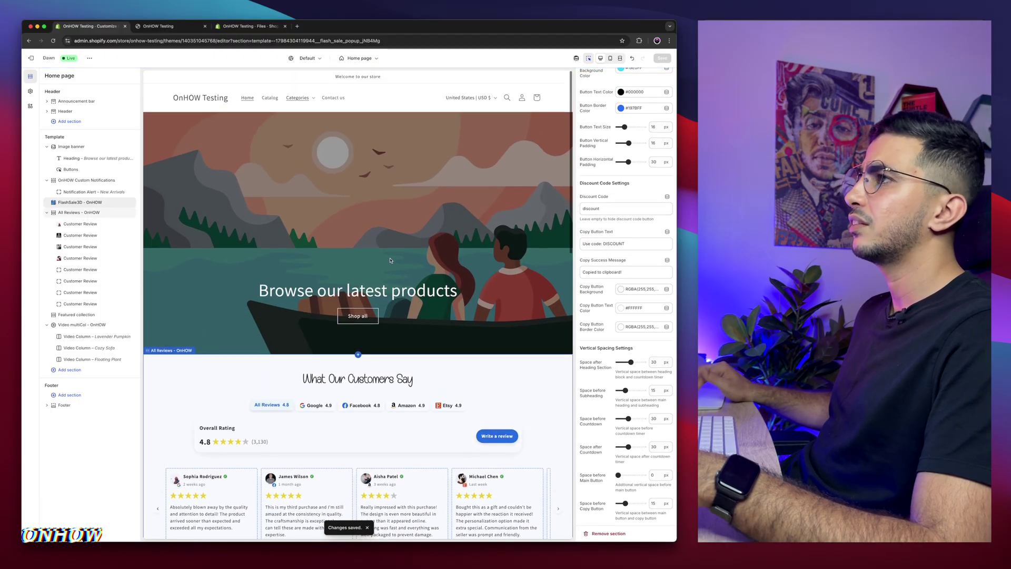